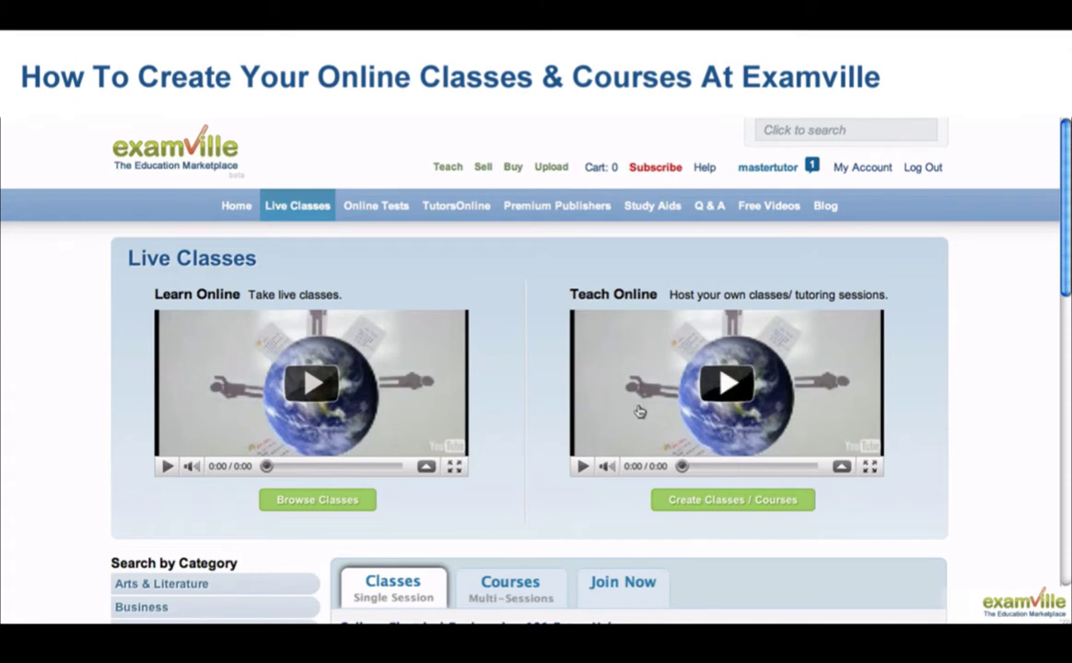
# Start creating classes and courses to bring up the teacher profile form
pyautogui.click(694, 501)
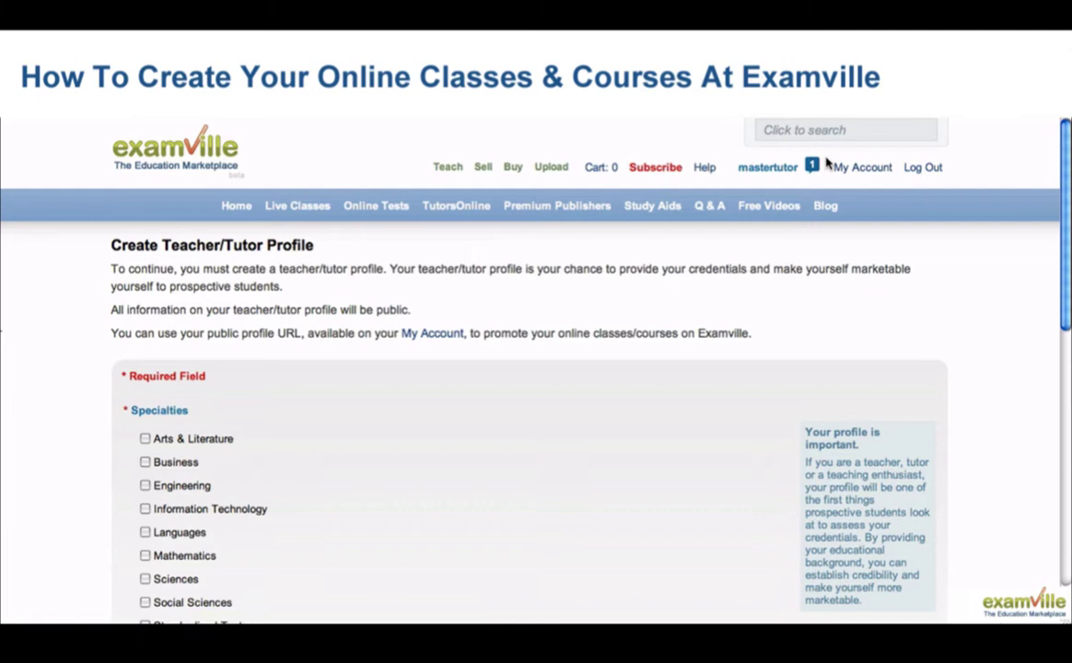
pyautogui.scroll(-1, 586, 311)
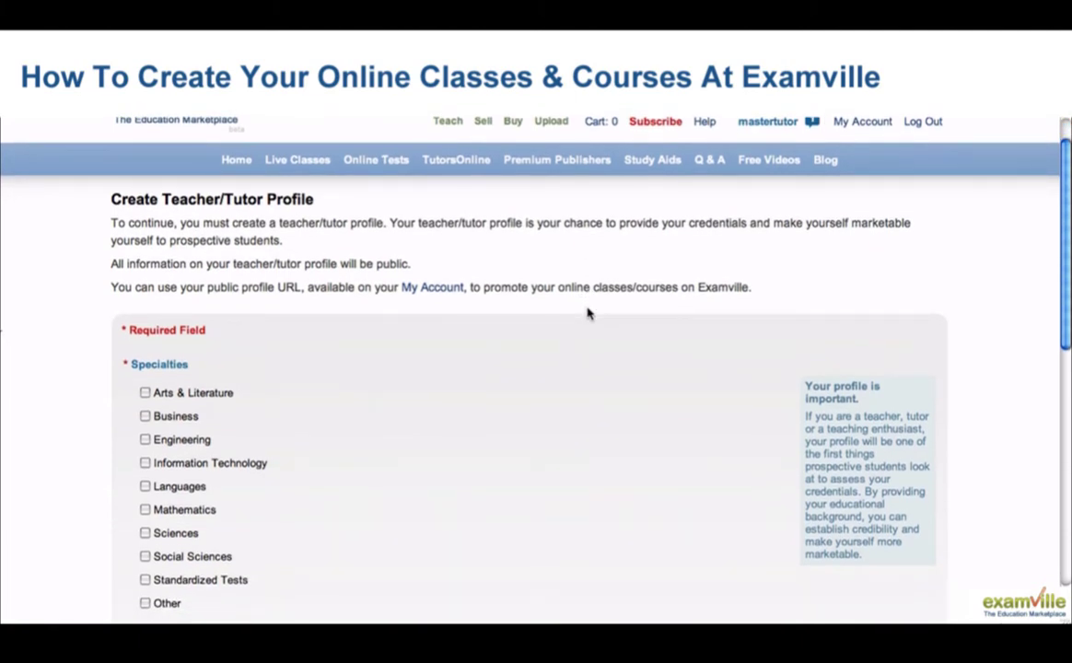
pyautogui.scroll(-2, 587, 313)
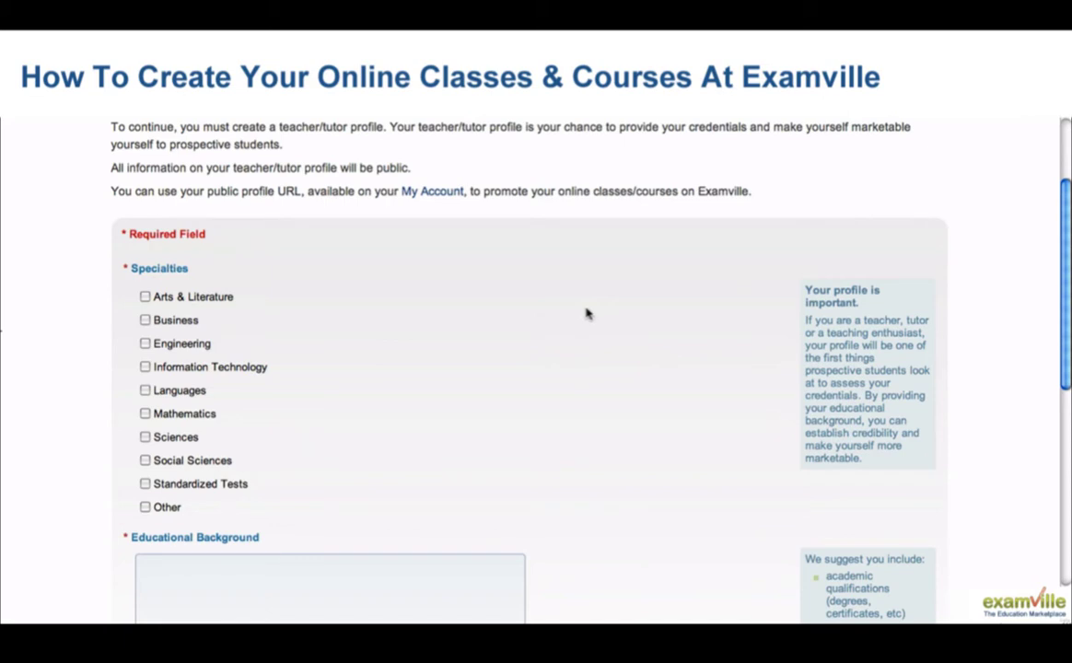
# Tick Arts & Literature, Languages and Social Sciences as specialties
pyautogui.click(146, 297)
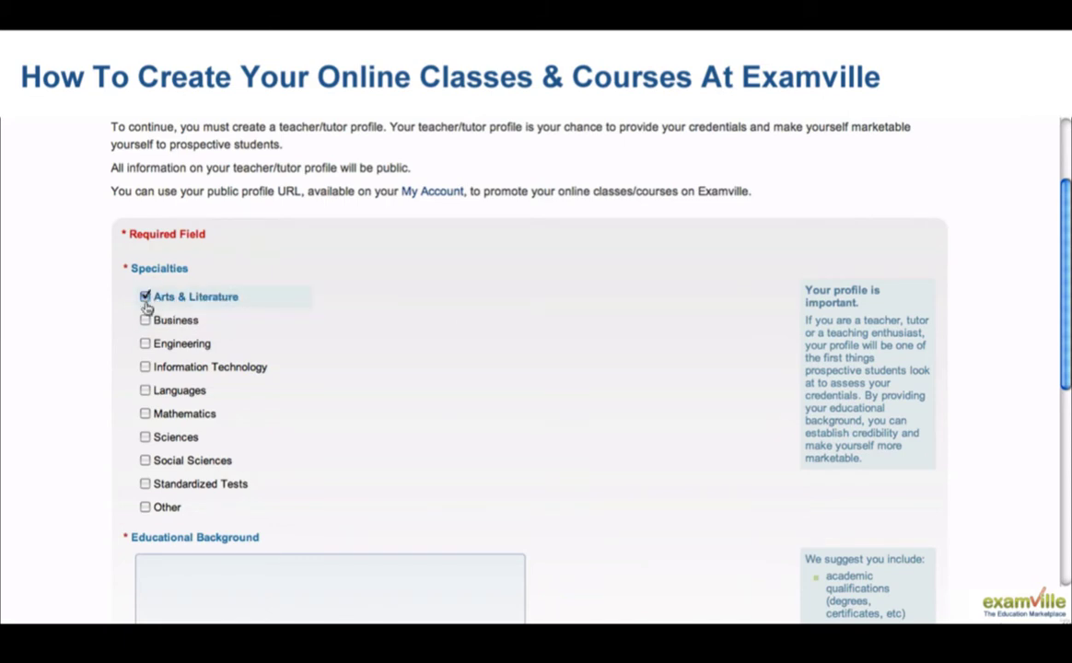
pyautogui.click(145, 391)
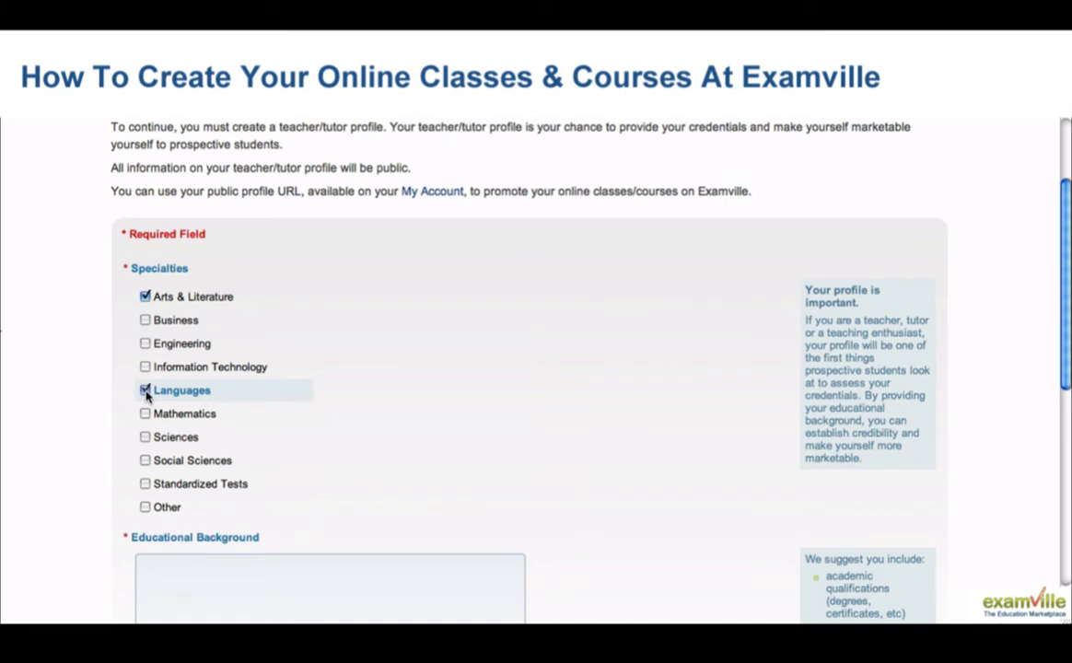
pyautogui.click(146, 462)
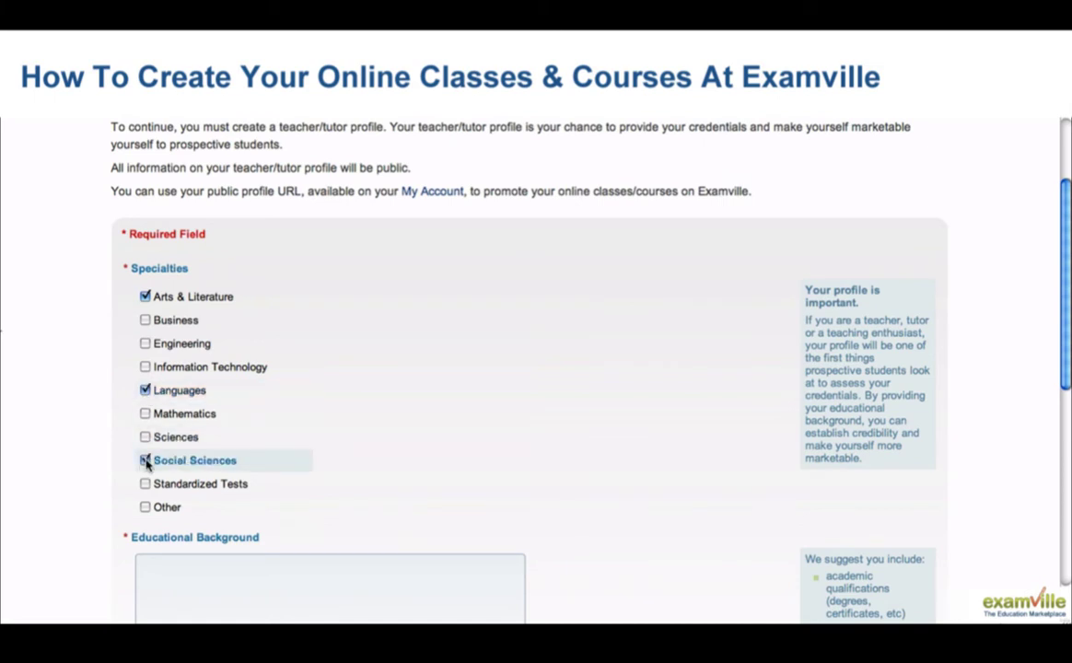
pyautogui.scroll(-5, 572, 313)
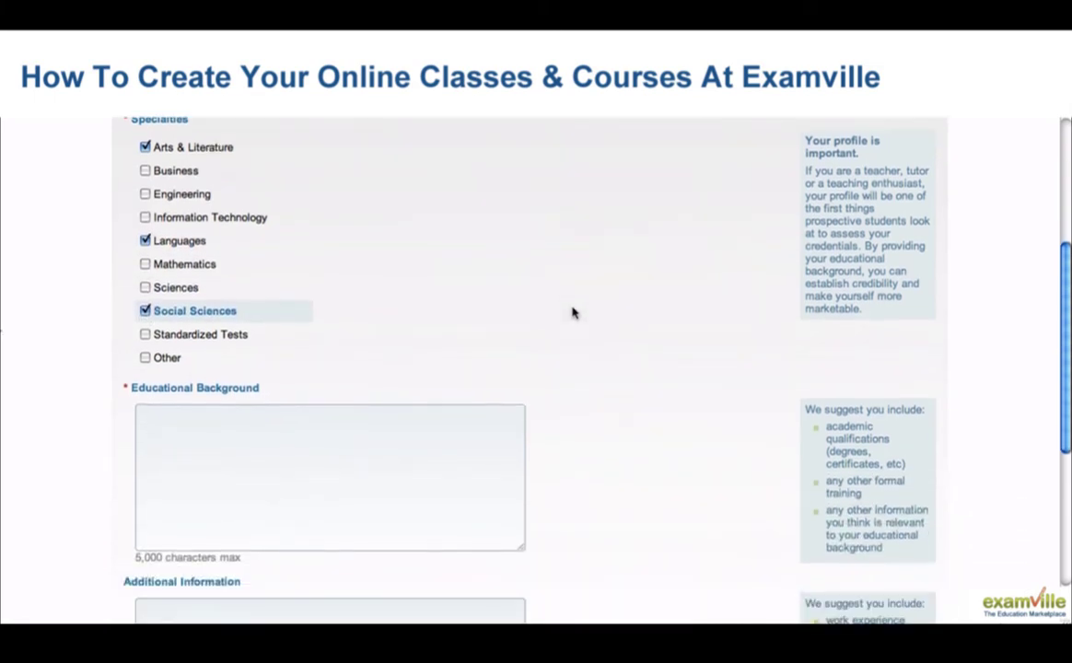
# Write an educational background describing many years of teaching experience
pyautogui.click(446, 315)
pyautogui.write('This is an example of my educational background. I have taught for many years, and I have many academic qualifications.')
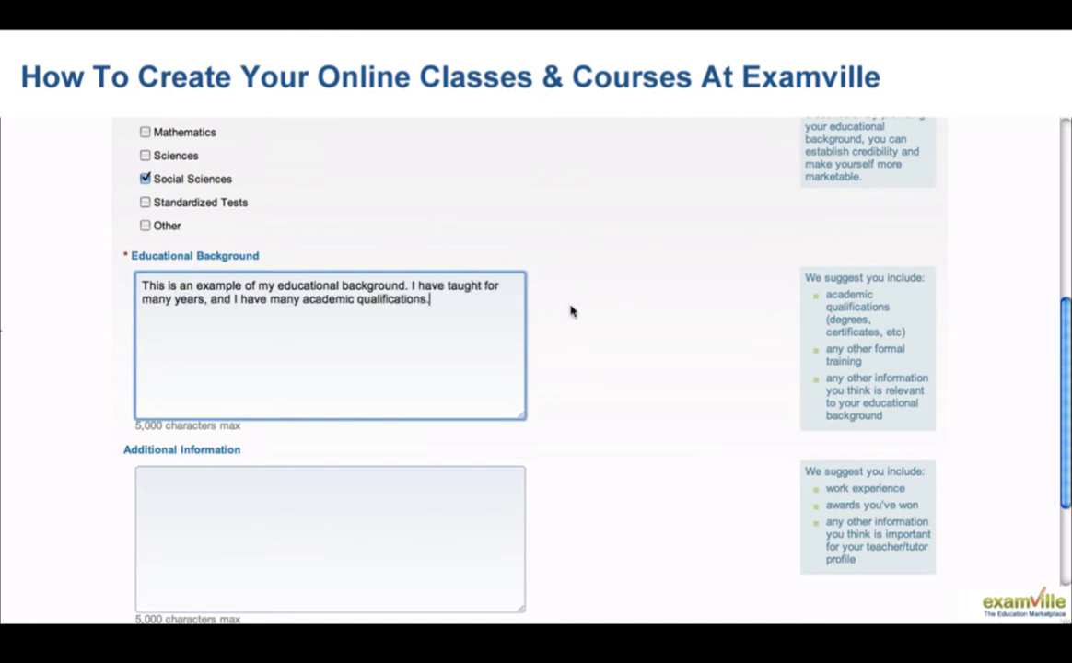
pyautogui.scroll(-2, 571, 311)
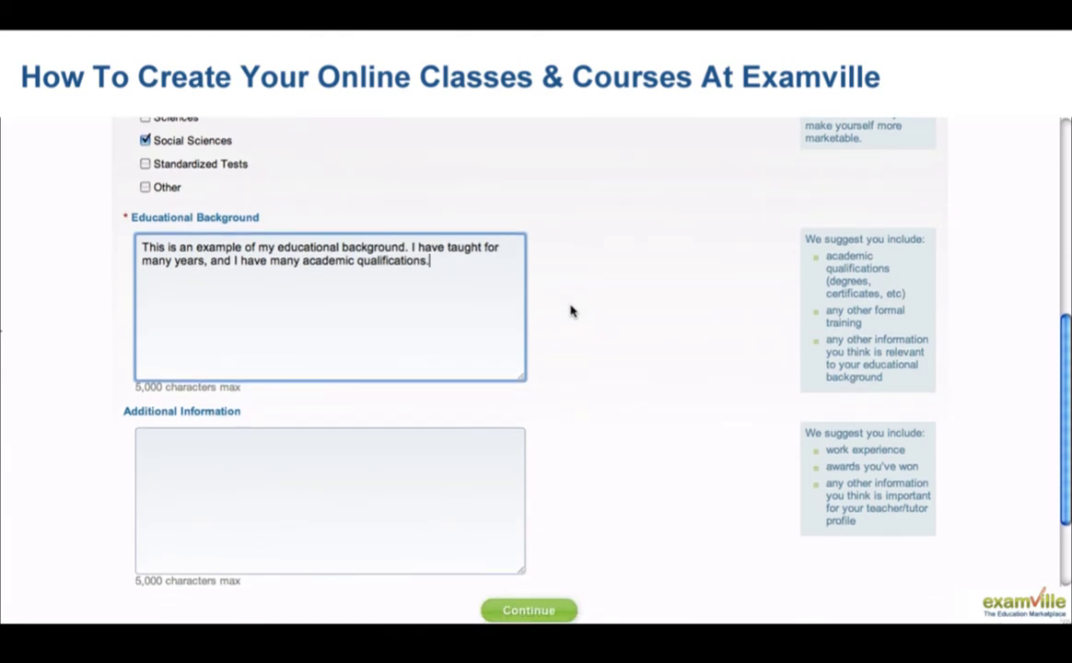
pyautogui.scroll(-4, 570, 312)
# Add 'I have a lot of work experience and I've won many awards.' and submit the profile
pyautogui.click(414, 382)
pyautogui.write("I have a lot of work experience and I've won many awards.")
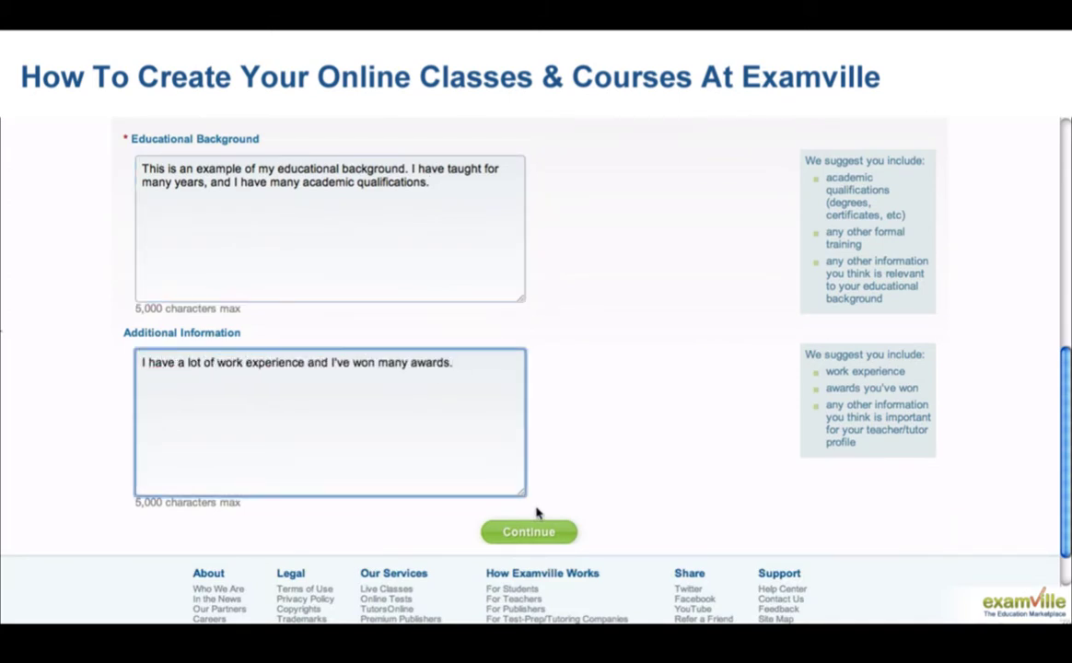
pyautogui.click(531, 531)
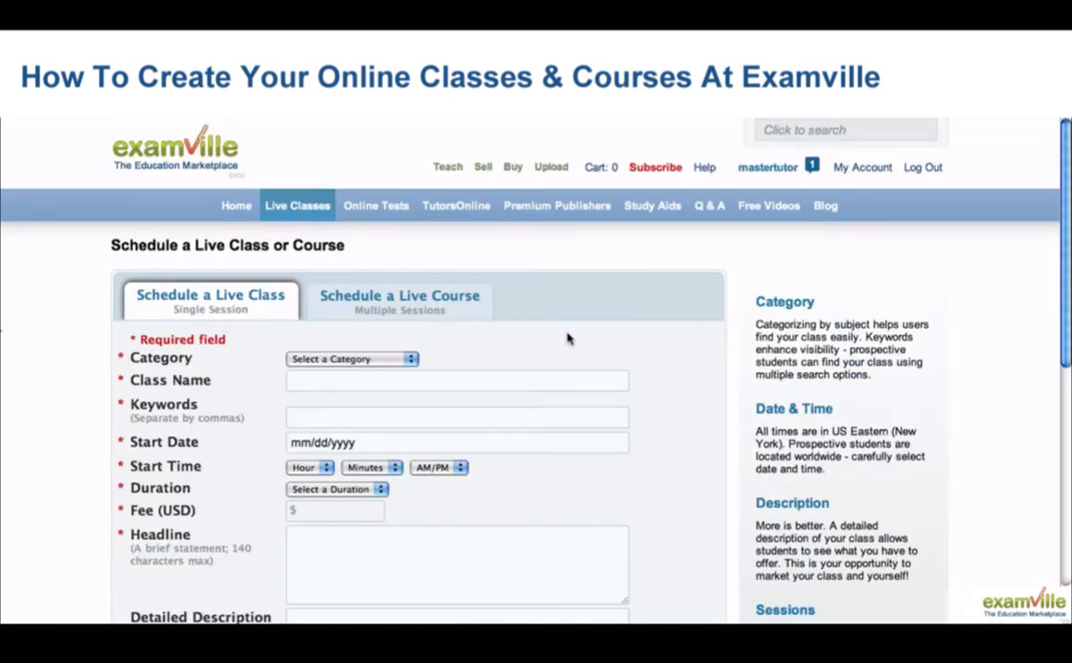
# Set the class category to Language Arts and subcategory to English
pyautogui.scroll(-2, 568, 338)
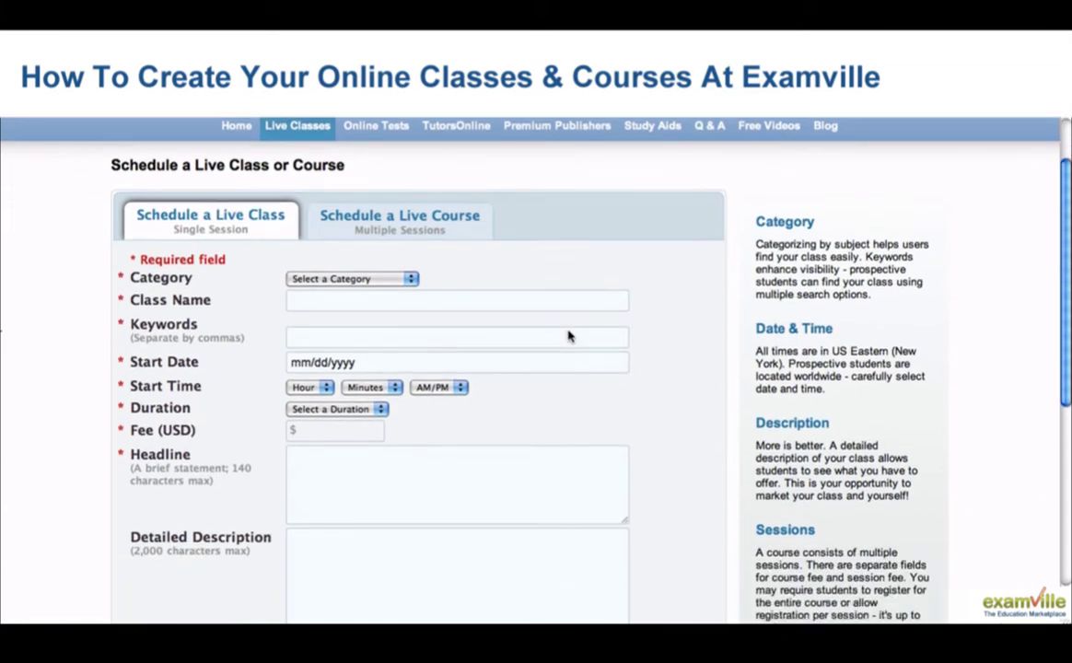
pyautogui.click(399, 280)
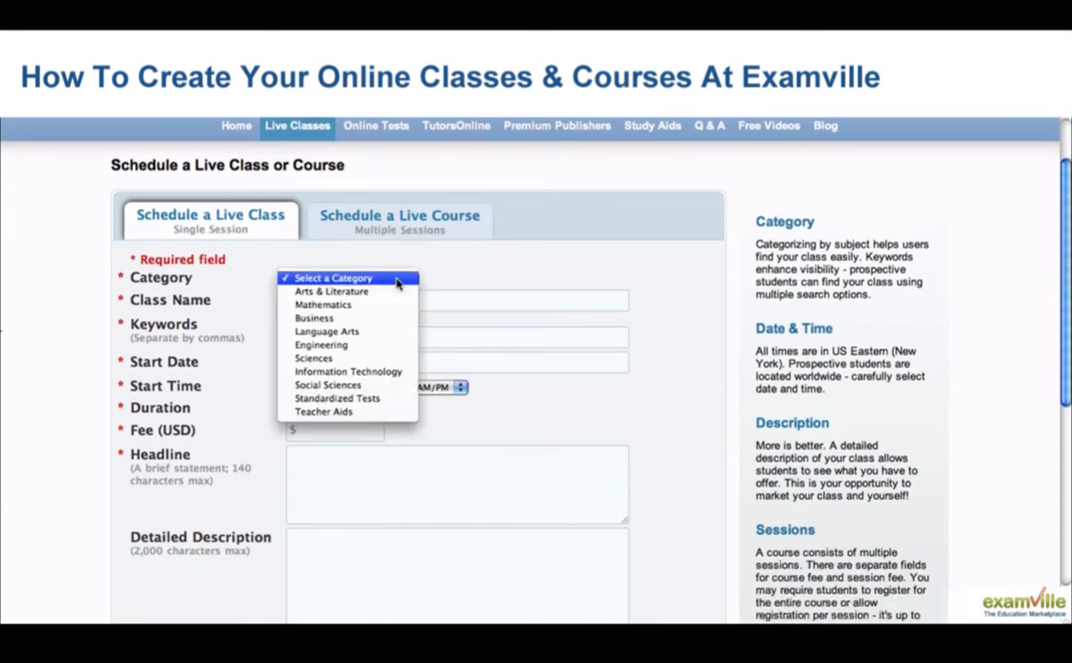
pyautogui.click(390, 333)
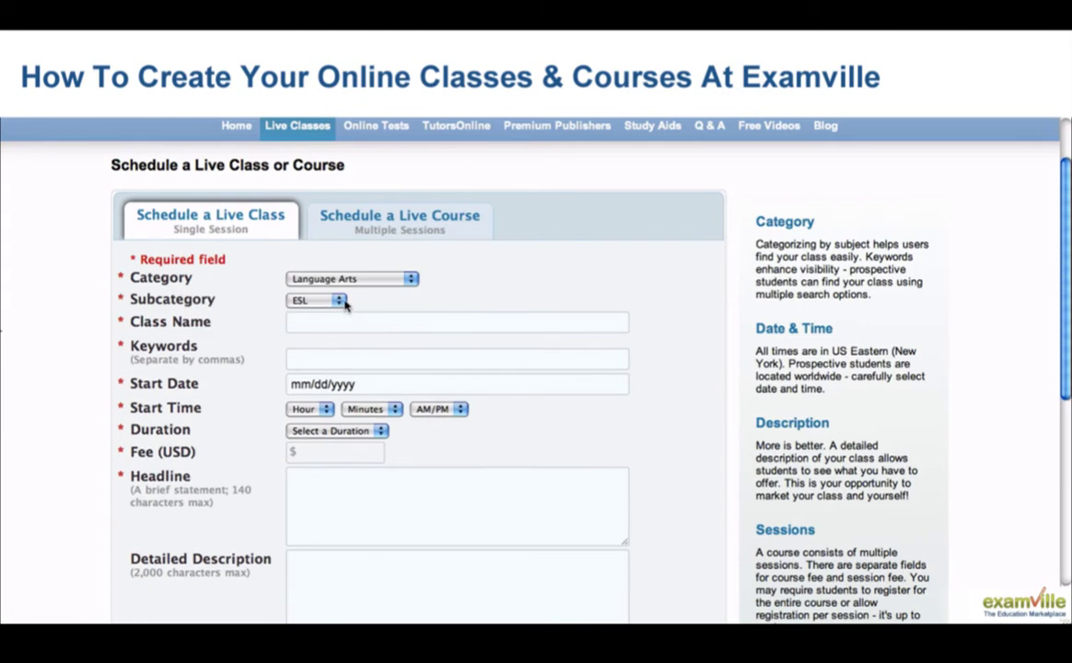
pyautogui.click(340, 302)
pyautogui.click(336, 315)
# Name the class English 101 with keywords 'English, literature'
pyautogui.click(338, 323)
pyautogui.write('English 1')
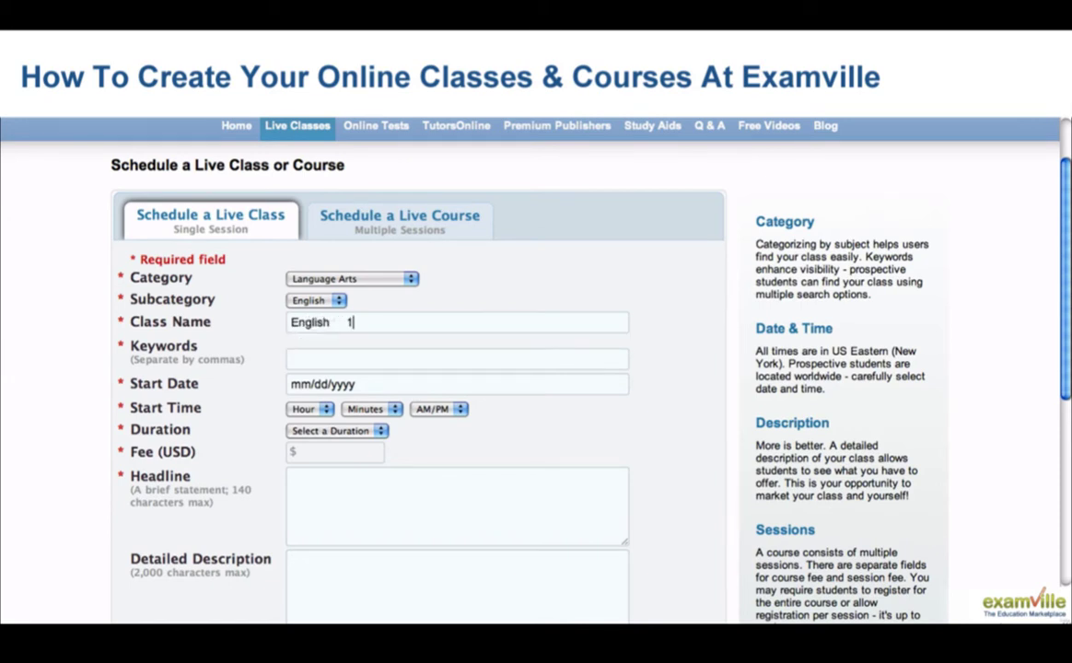
pyautogui.click(317, 356)
pyautogui.write('E')
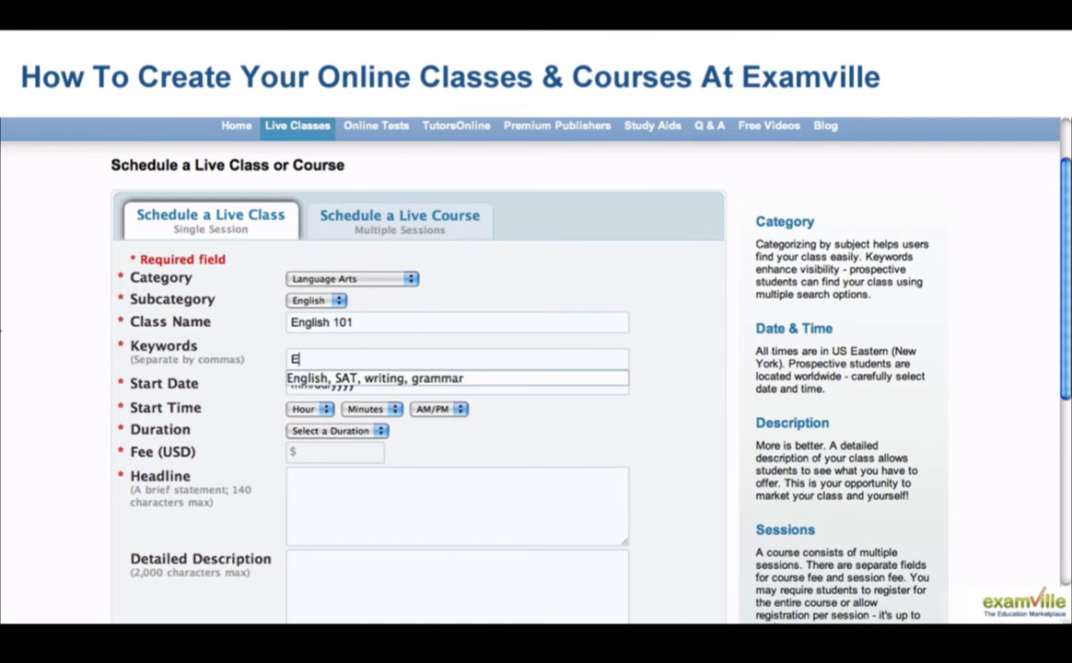
pyautogui.write('nglish, literature')
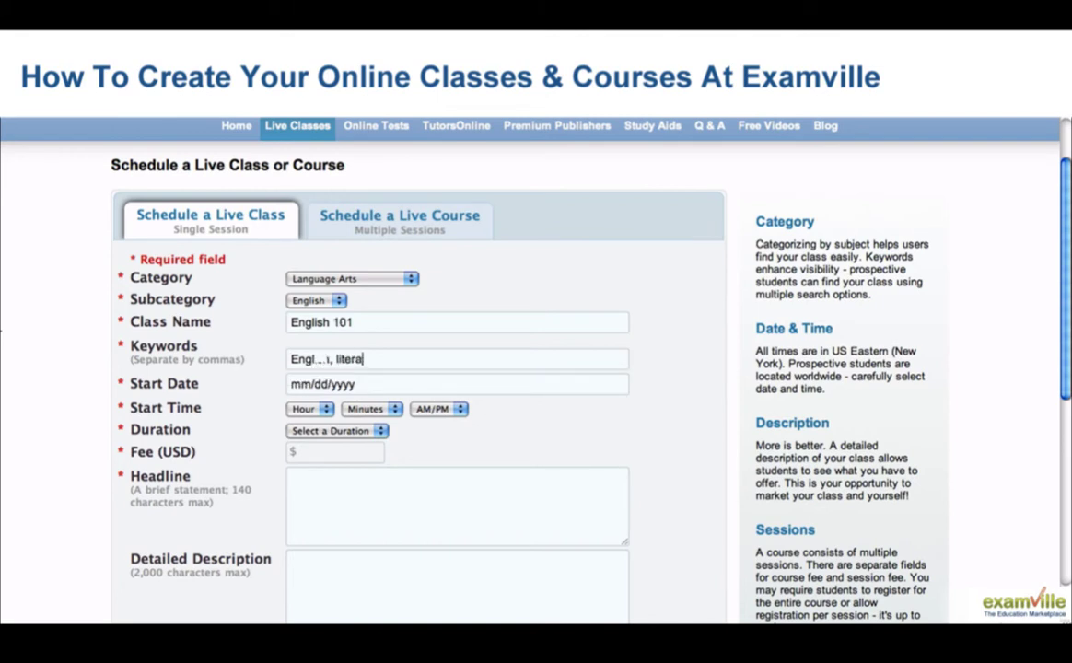
# Start English 101 on 11/19/2010 at 07:00 PM, lasting 1 Hr 30 Mins
pyautogui.click(365, 386)
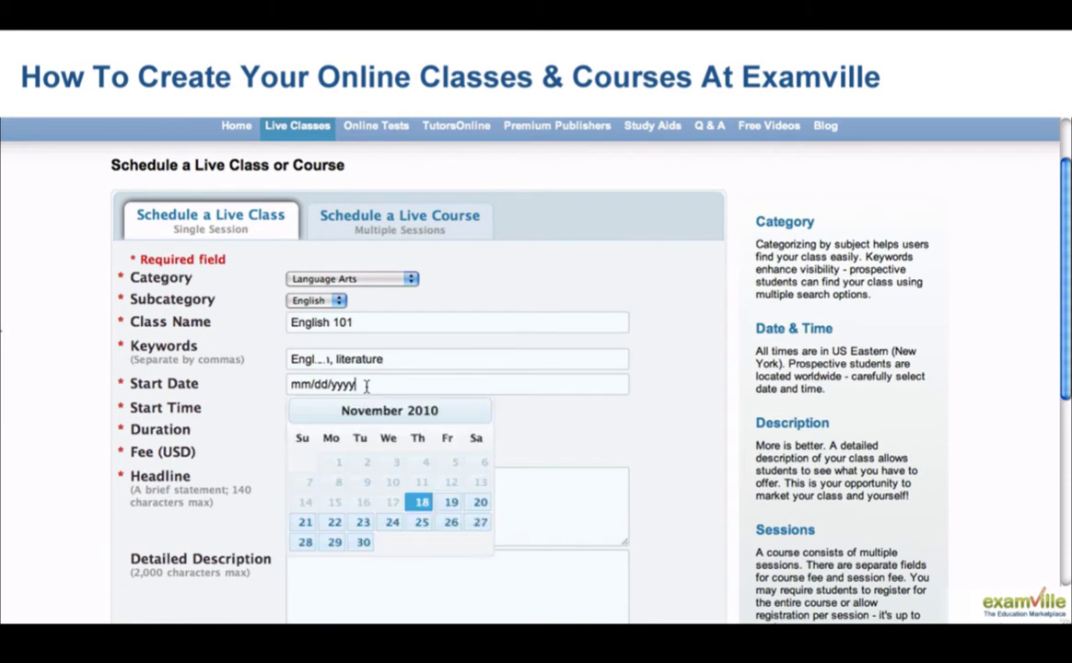
pyautogui.click(451, 503)
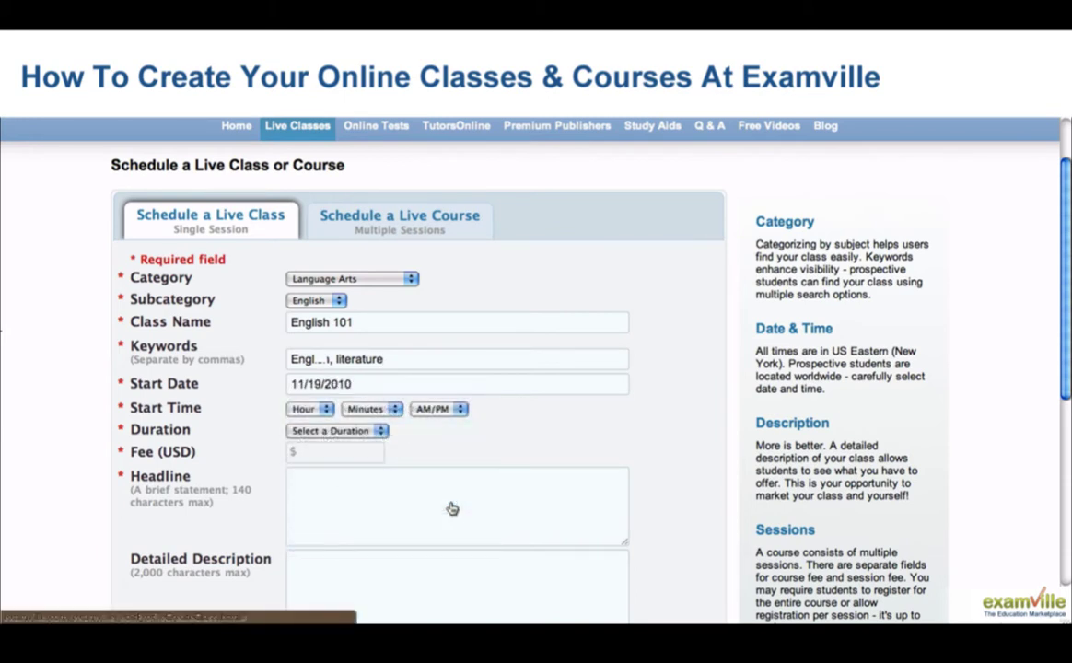
pyautogui.click(325, 411)
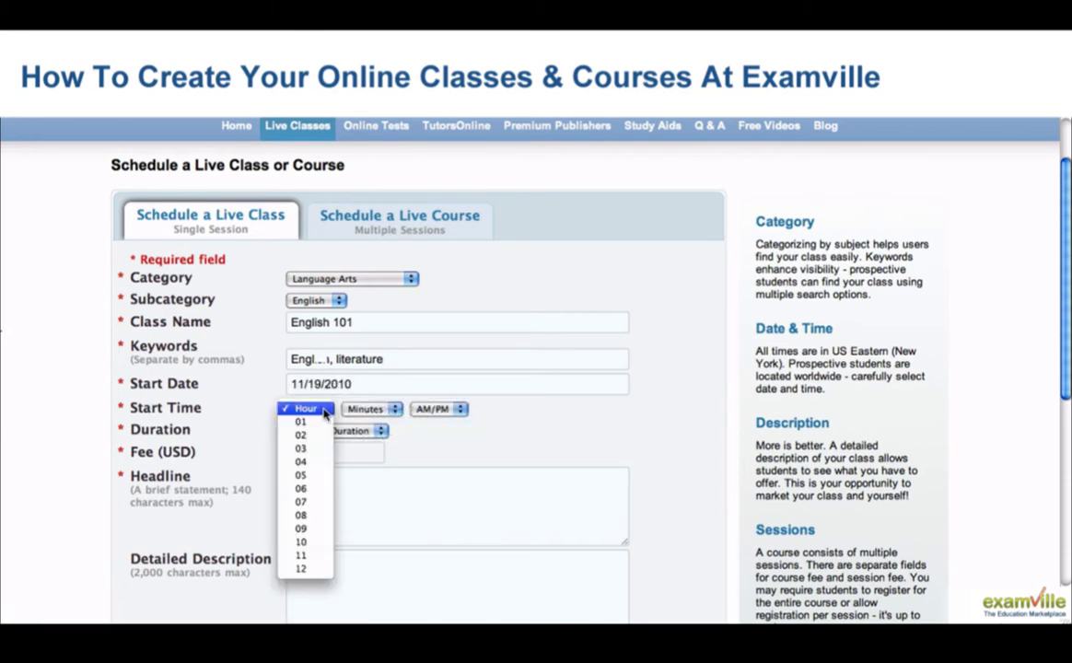
pyautogui.click(300, 502)
pyautogui.click(380, 411)
pyautogui.click(357, 422)
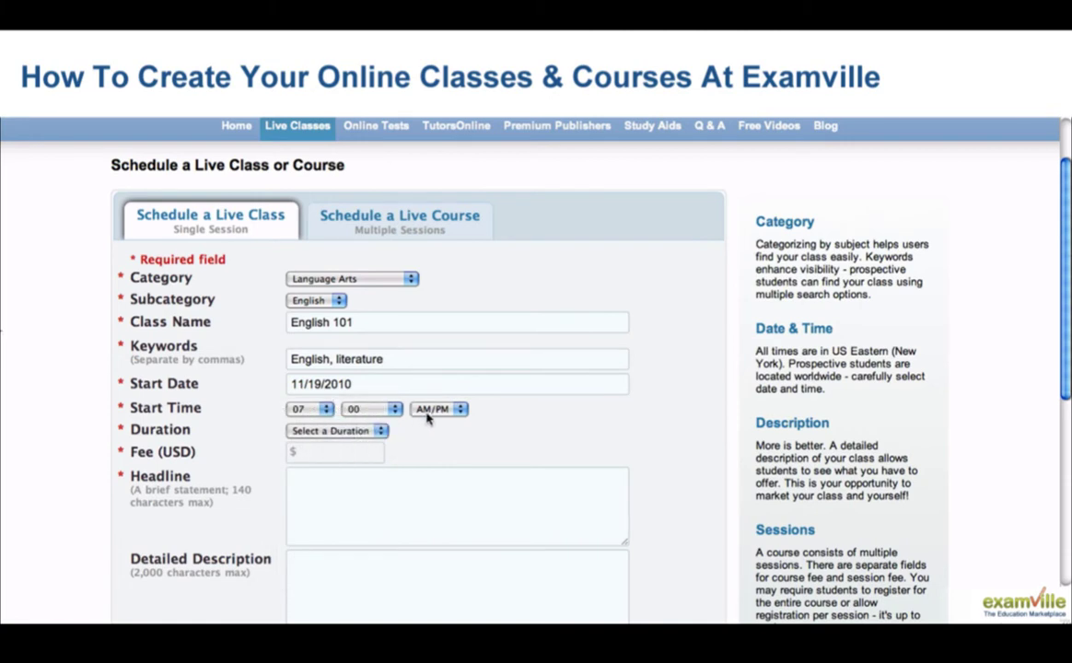
pyautogui.click(433, 410)
pyautogui.click(430, 435)
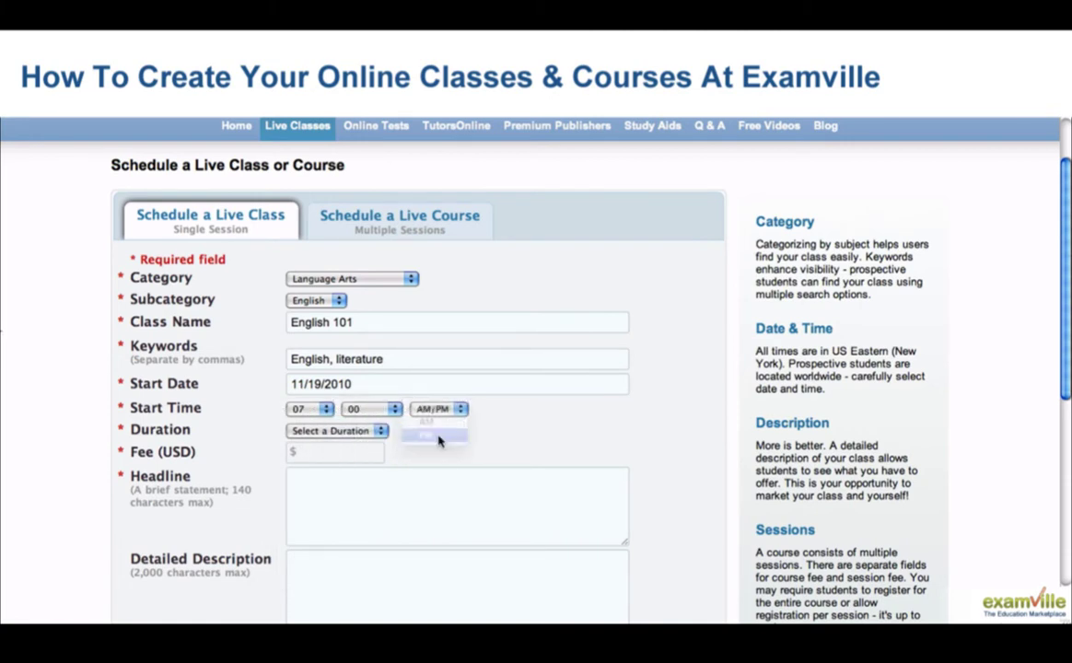
pyautogui.click(380, 431)
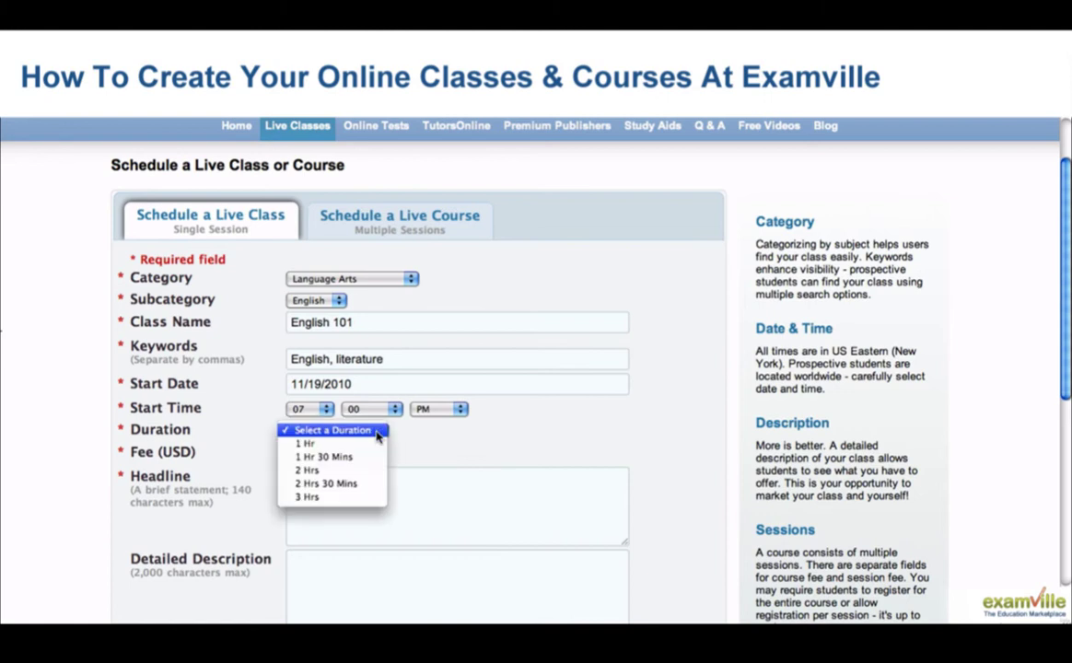
pyautogui.click(345, 457)
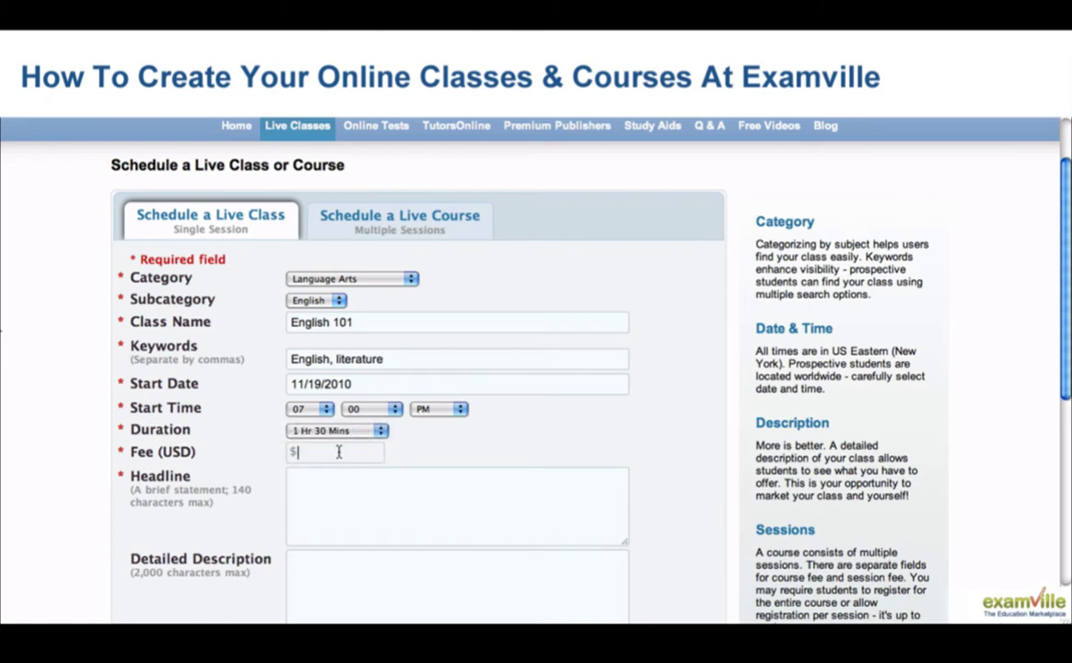
# Enter a 15.00 fee and the headline 'This is a class on English literature.'
pyautogui.write('15.00')
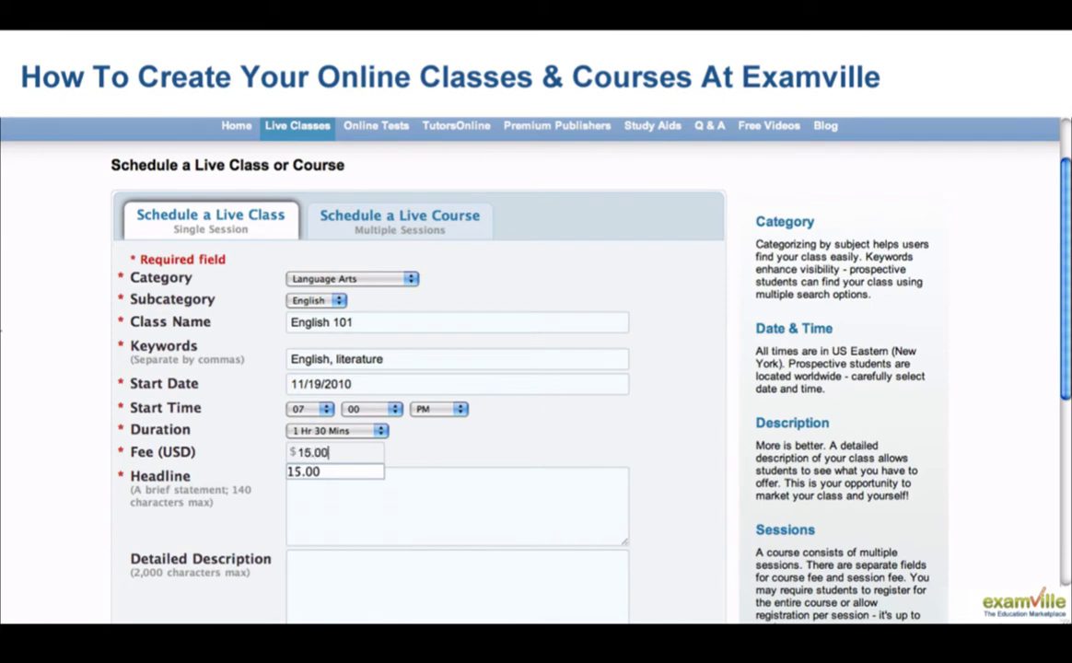
pyautogui.scroll(-1, 576, 311)
pyautogui.scroll(-3, 575, 311)
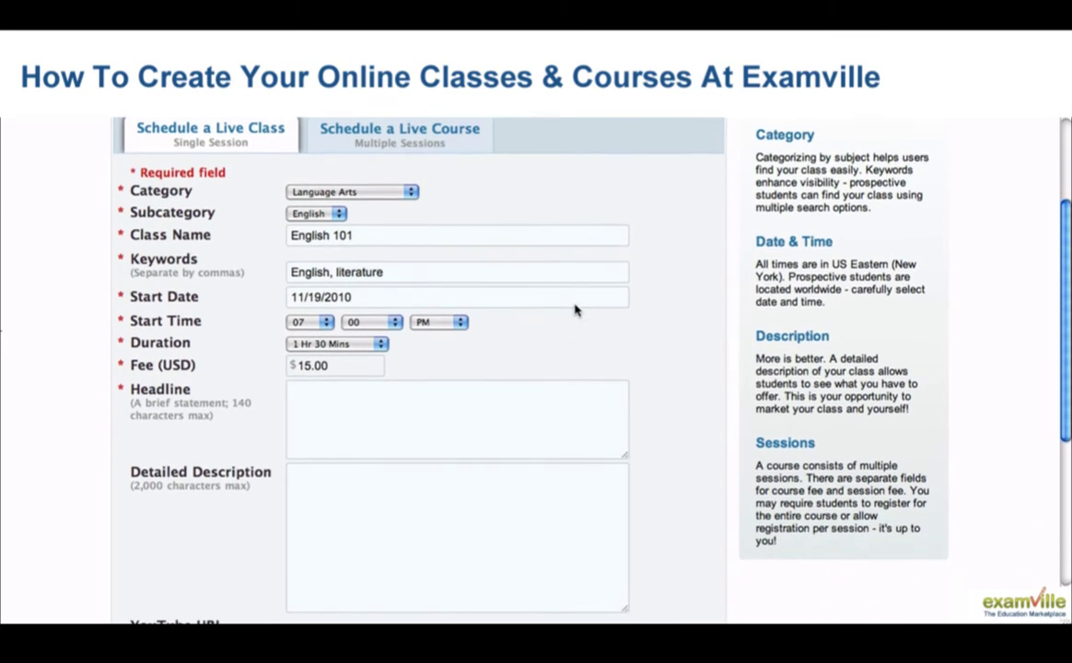
pyautogui.press('Tab')
pyautogui.write('This is a class on English literature.')
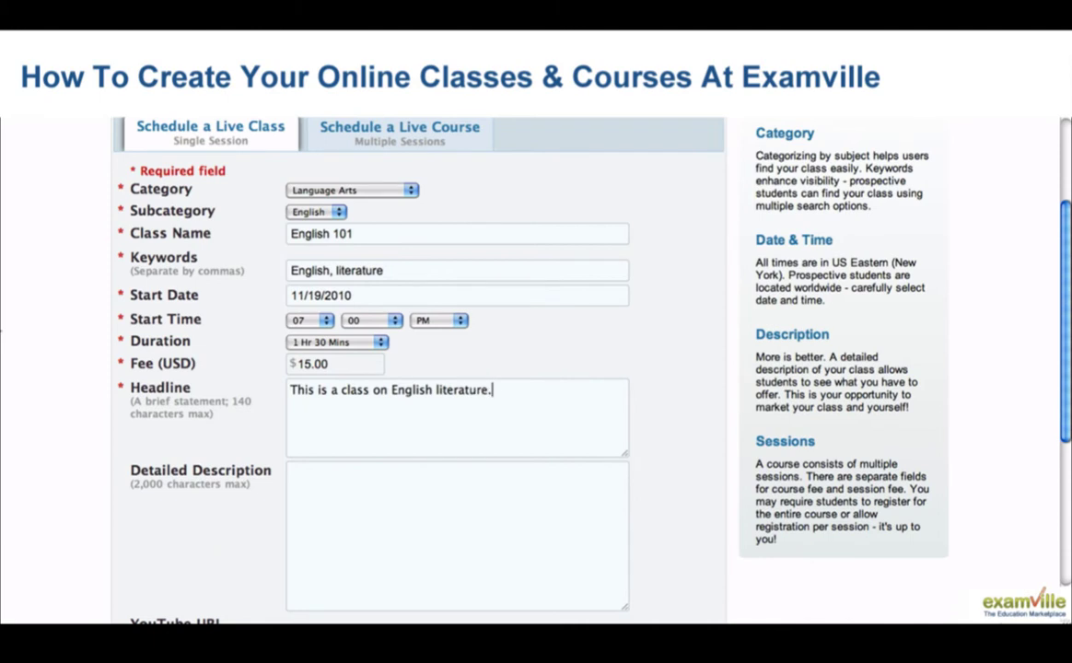
# Write the description 'This class will cover several subjects in English literature.'
pyautogui.scroll(-2, 451, 383)
pyautogui.scroll(-4, 450, 382)
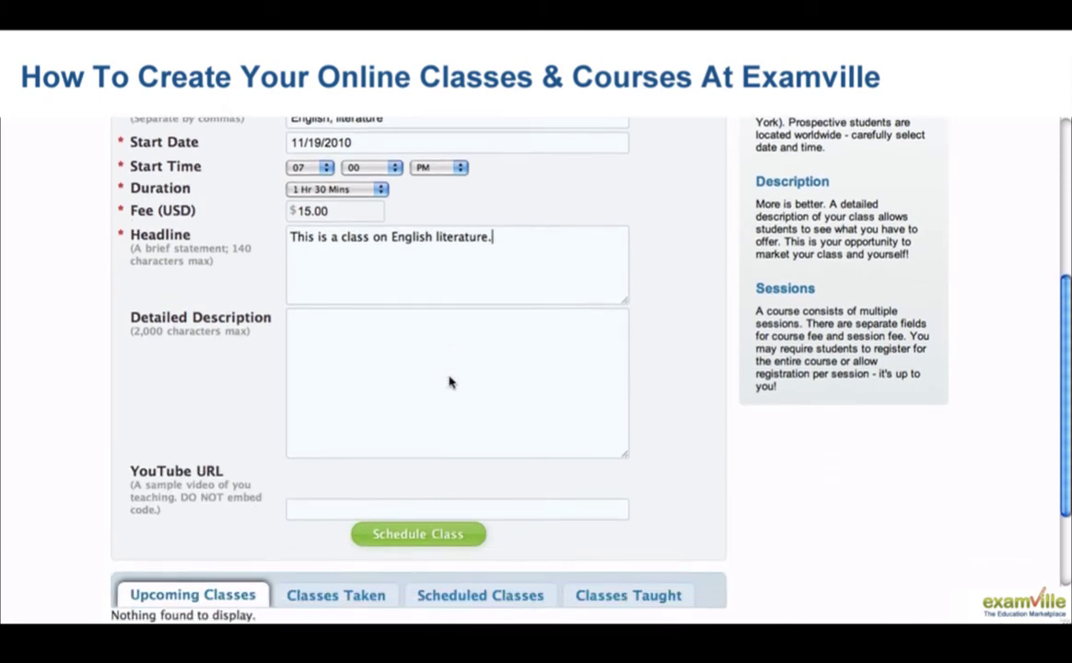
pyautogui.click(412, 352)
pyautogui.write('This clas')
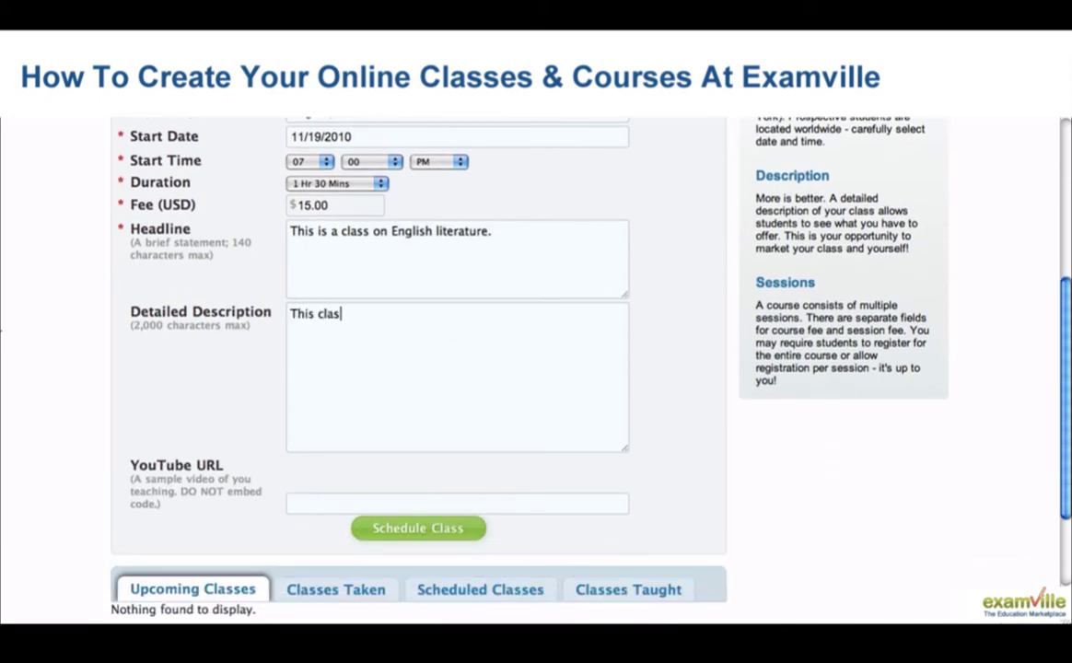
pyautogui.write('s will cover several subject')
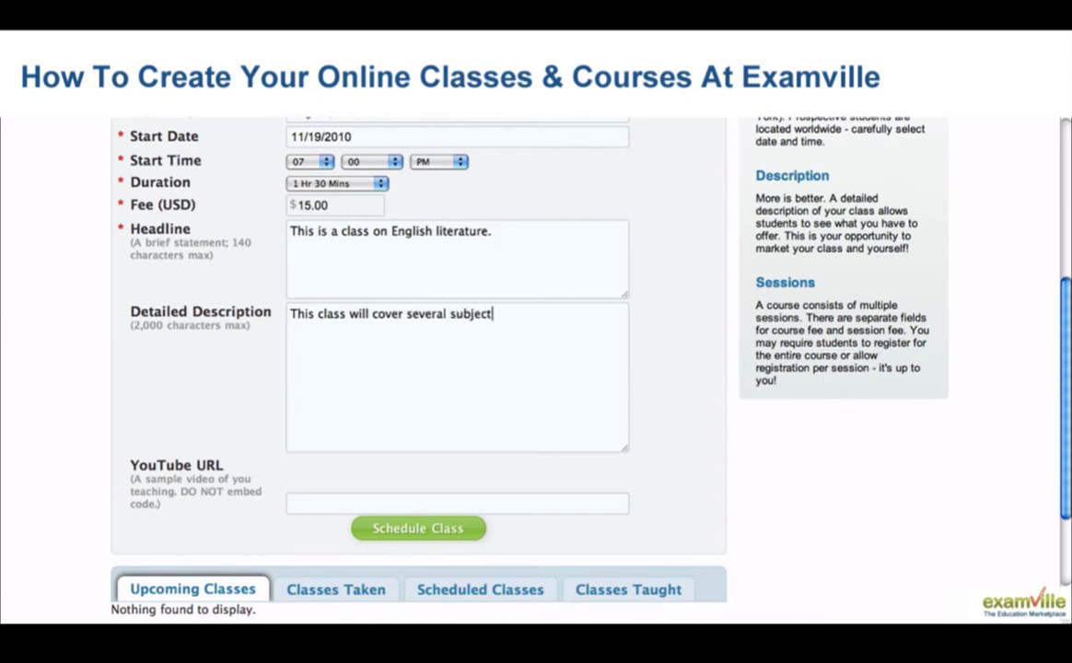
pyautogui.write('s in English literature.')
pyautogui.scroll(-3, 578, 310)
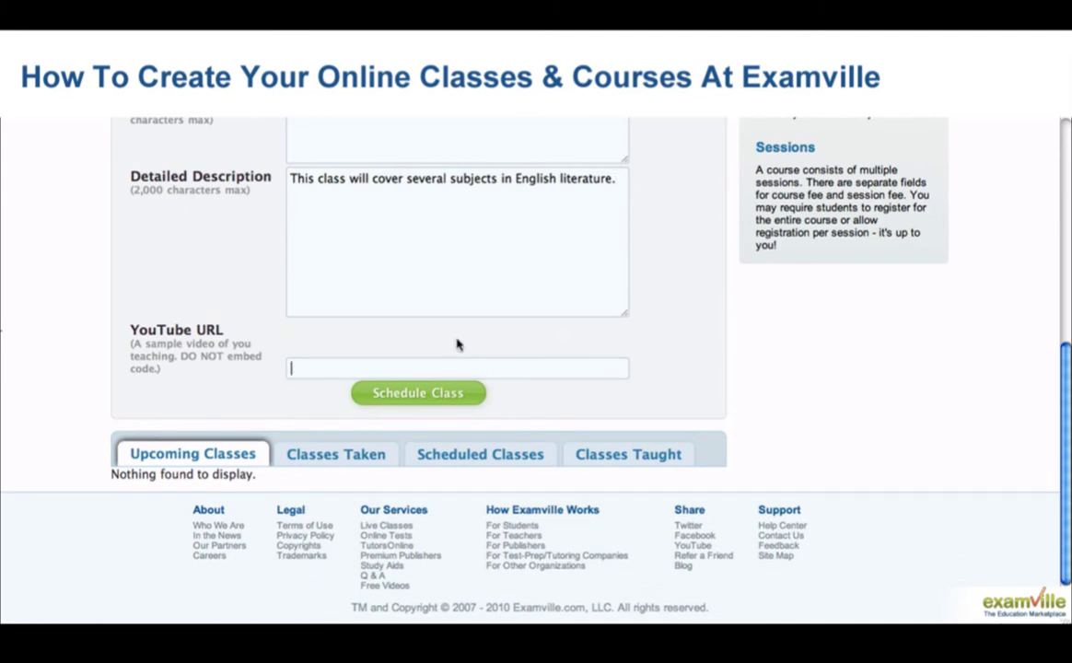
# Schedule the English 101 class and start a new class or course form
pyautogui.click(413, 397)
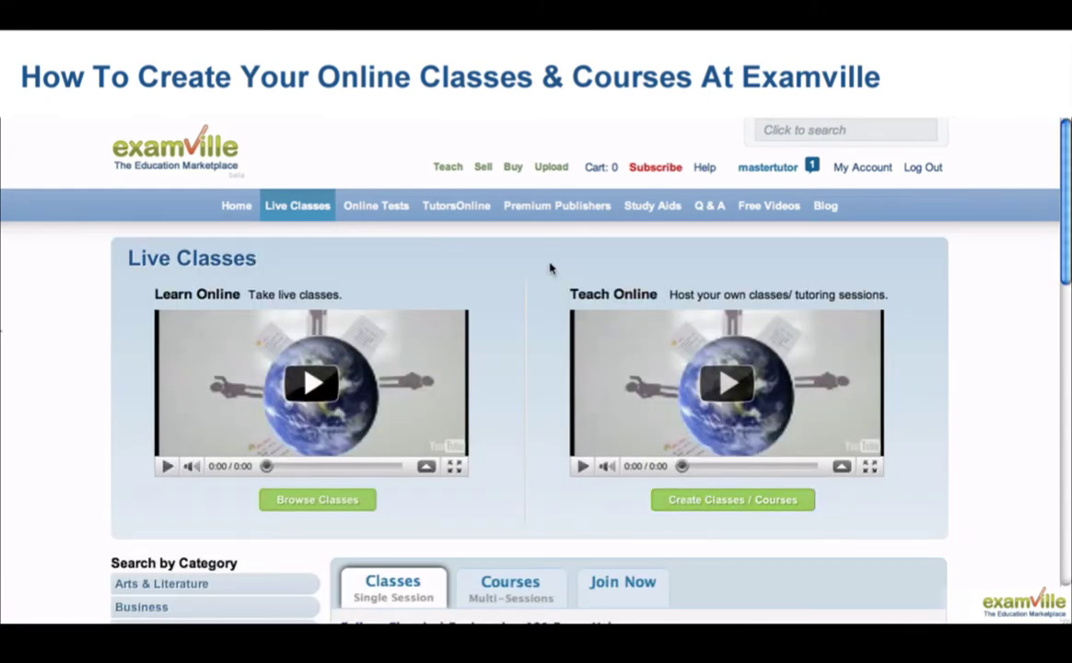
pyautogui.click(697, 502)
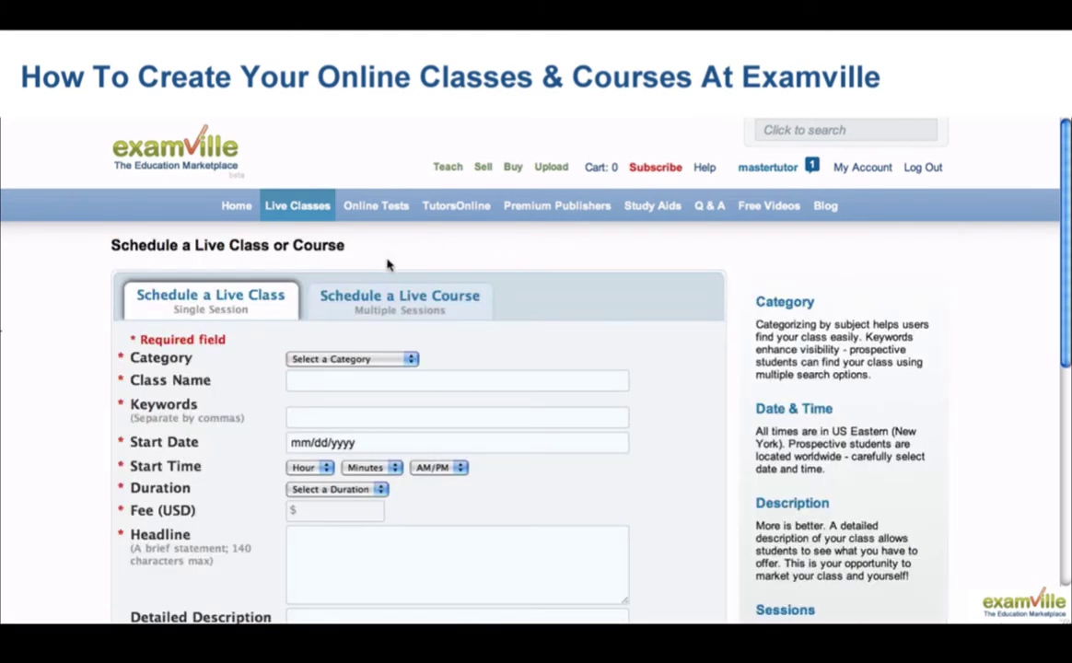
# Switch to a live course under Arts & Literature, subcategory English Literature
pyautogui.click(396, 307)
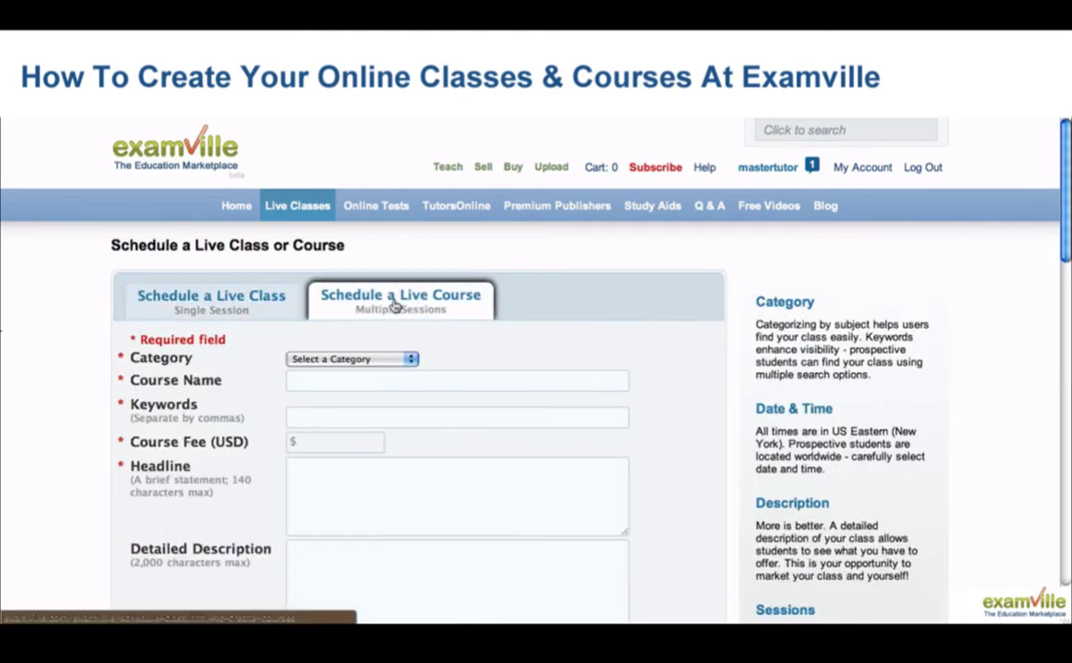
pyautogui.scroll(-3, 411, 276)
pyautogui.click(411, 238)
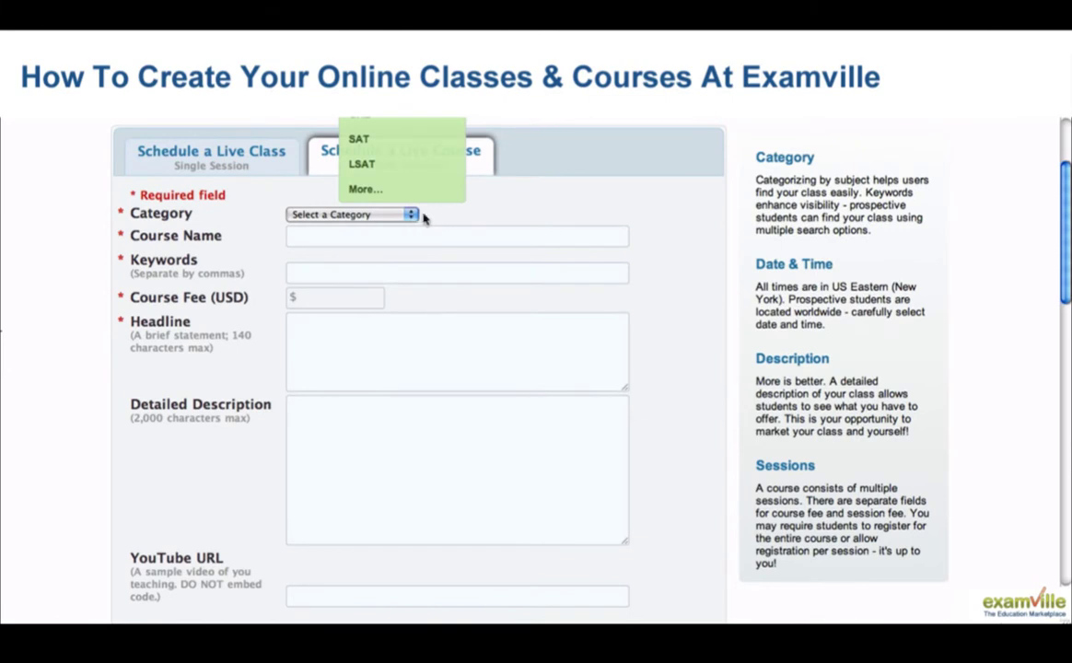
pyautogui.click(407, 215)
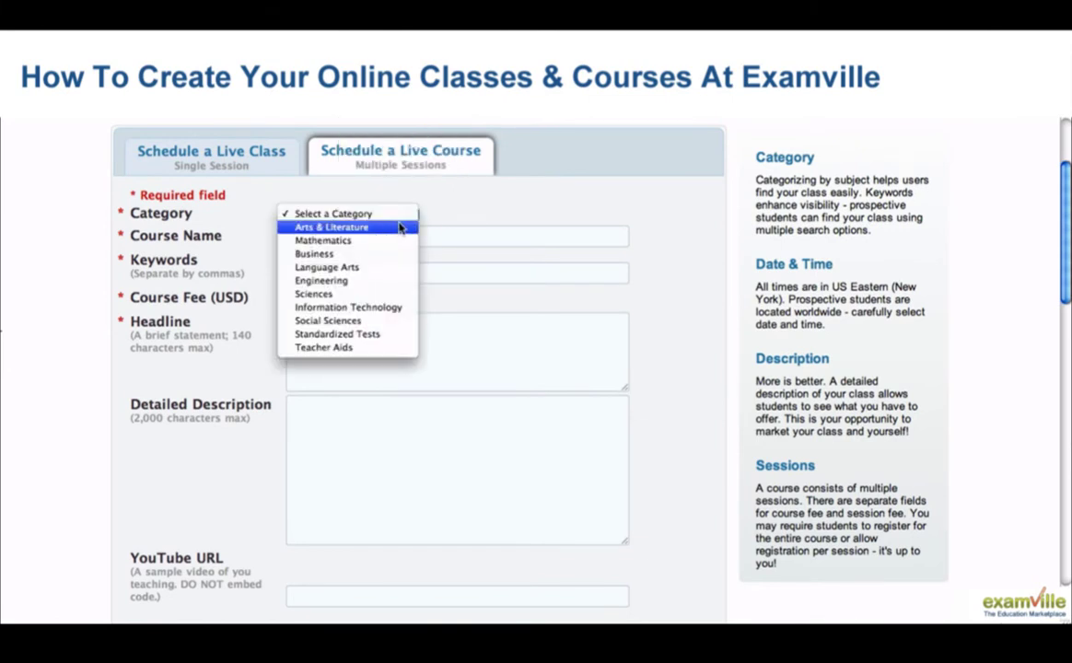
pyautogui.click(409, 228)
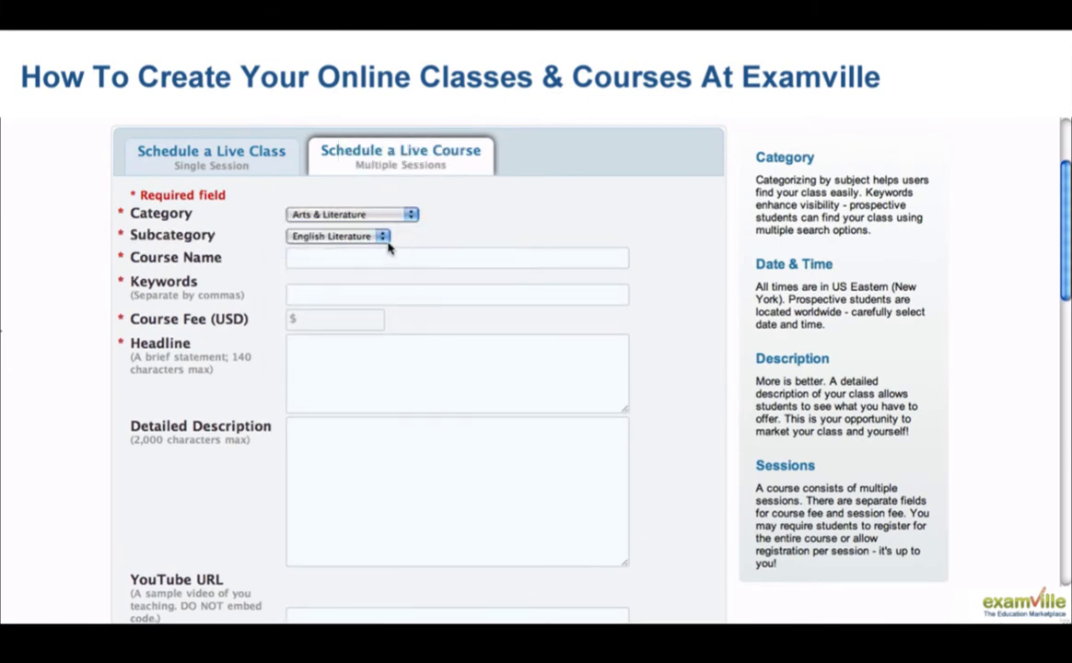
pyautogui.click(382, 236)
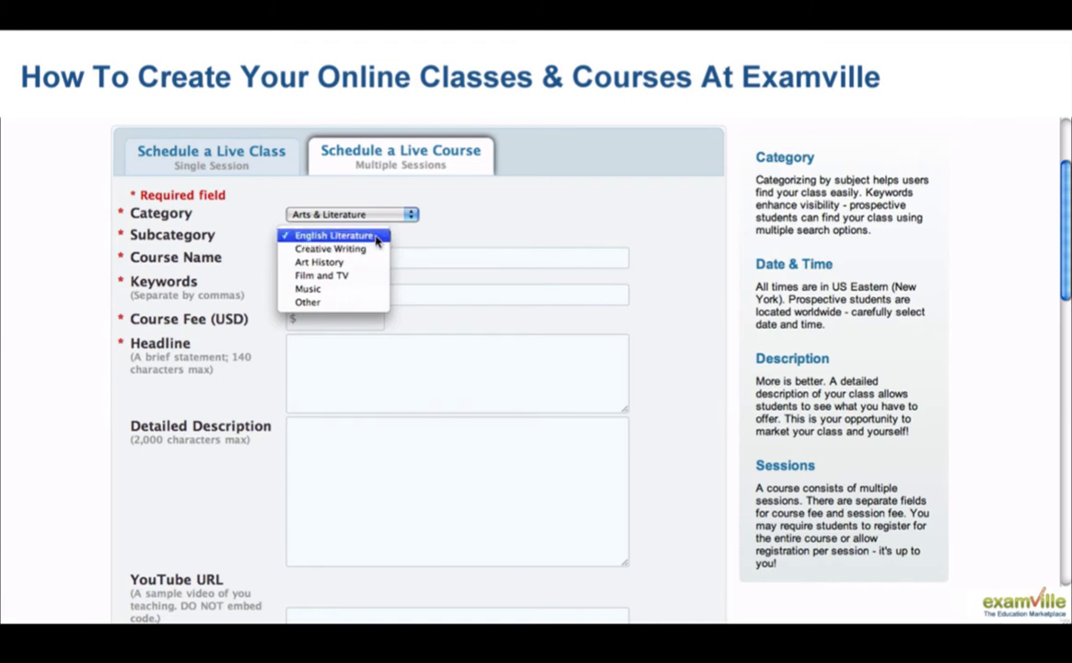
pyautogui.click(377, 238)
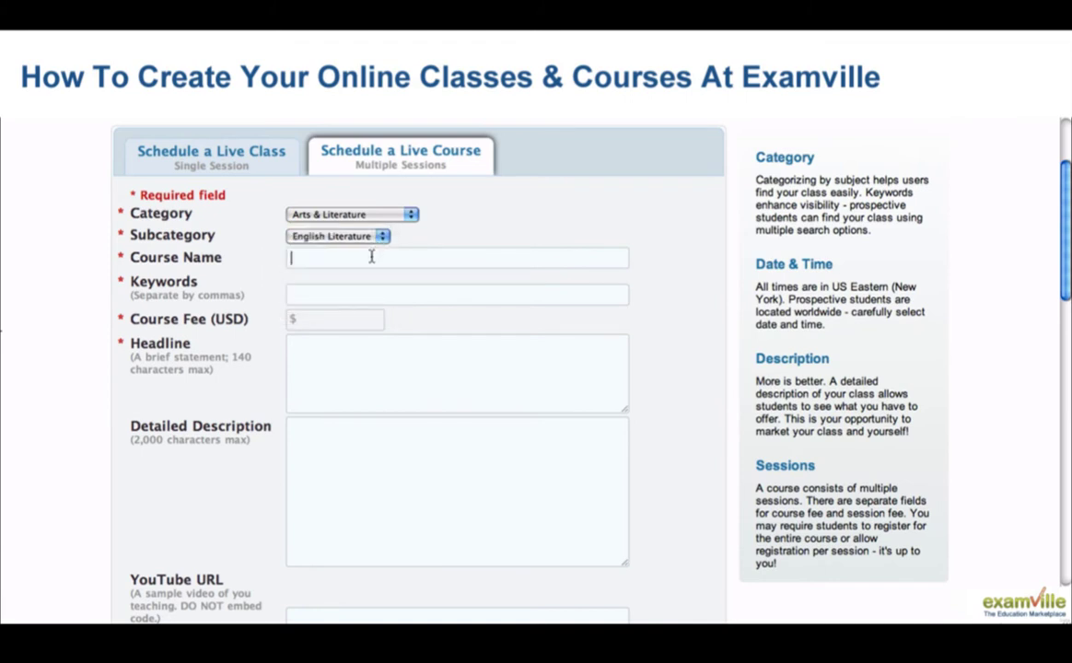
# Name the course English Literature 101, keywords 'Literature English', fee 20.00
pyautogui.click(372, 257)
pyautogui.write('English Literature 101')
pyautogui.click(343, 293)
pyautogui.write('Literat')
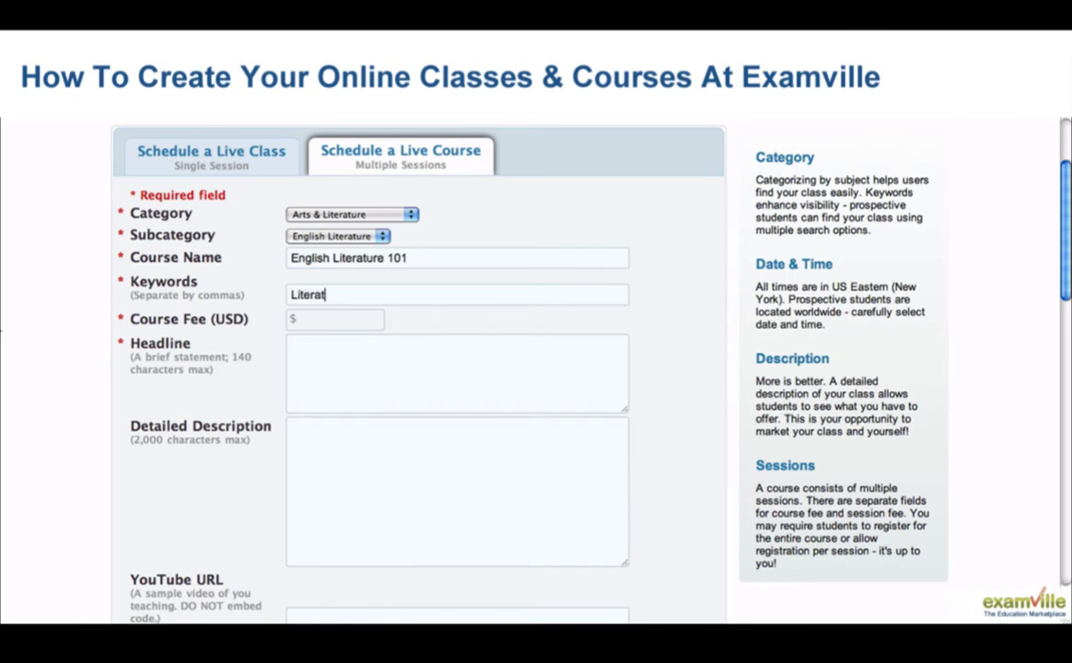
pyautogui.write('ure English')
pyautogui.click(334, 325)
pyautogui.write('20.00')
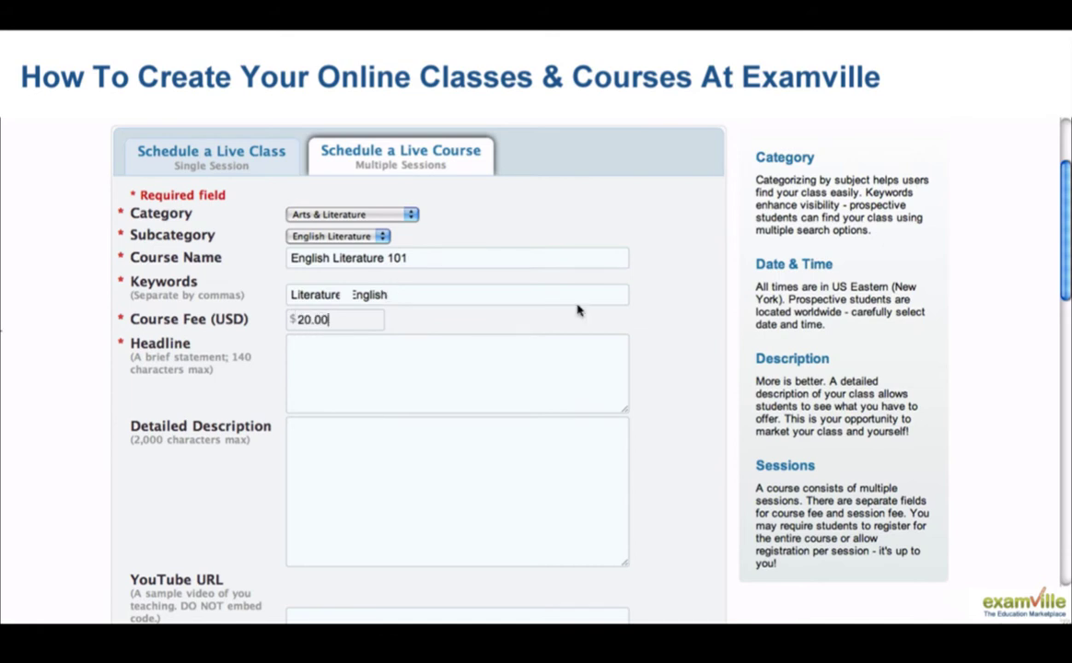
# Add the course headline and a description about many subjects in English literature
pyautogui.scroll(-1, 576, 308)
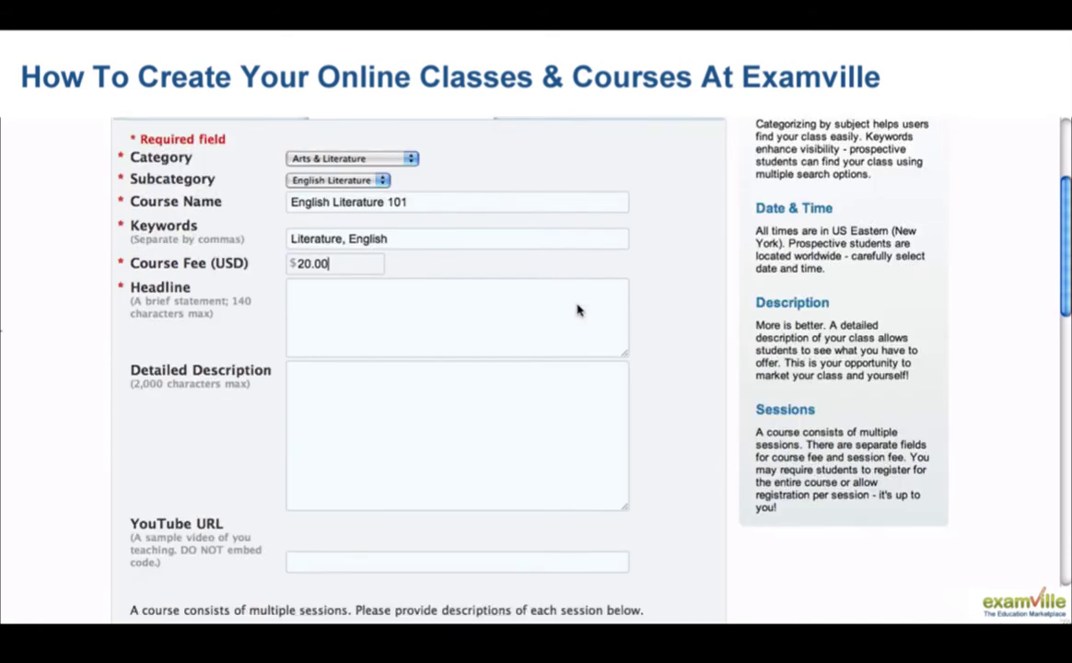
pyautogui.click(489, 313)
pyautogui.write('This course will cover many topics in English literature.')
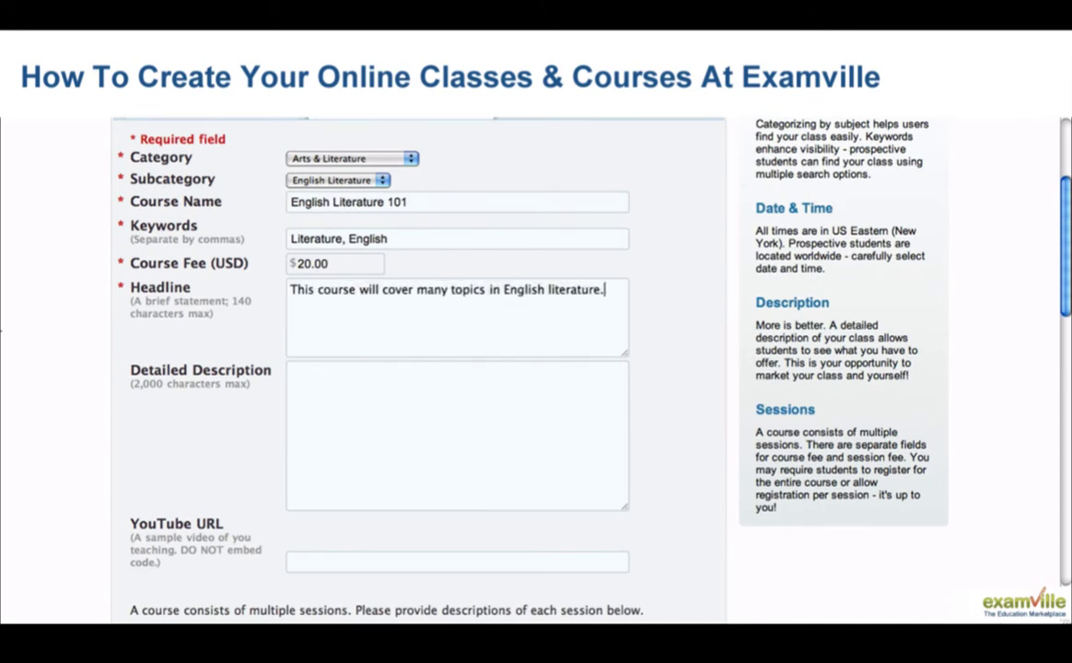
pyautogui.scroll(-1, 581, 309)
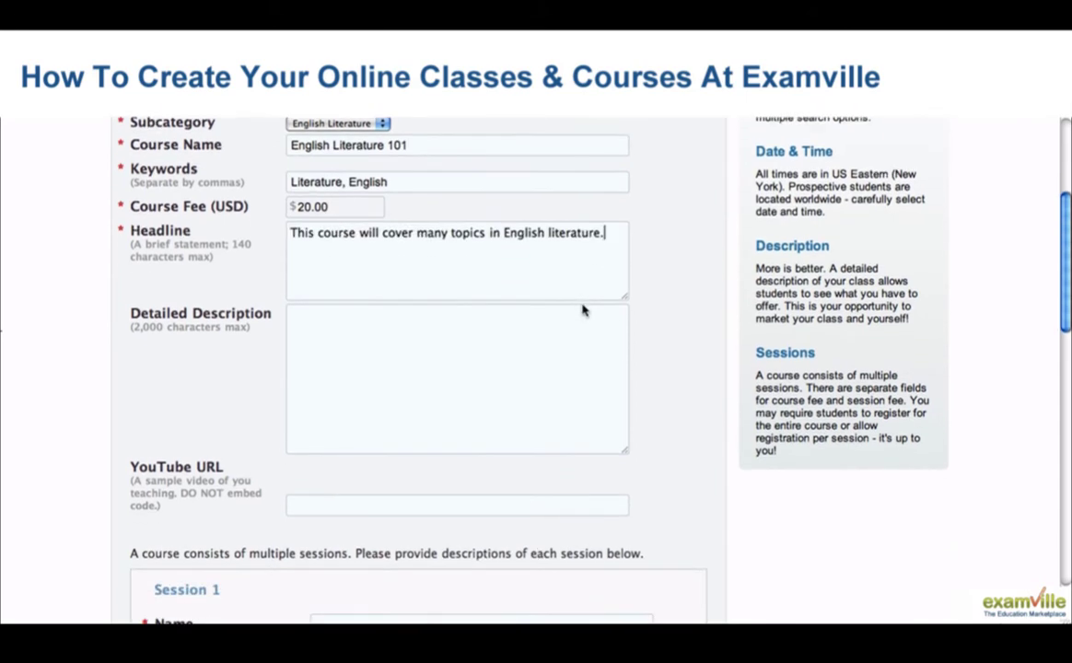
pyautogui.write('This course will cover many different subjects')
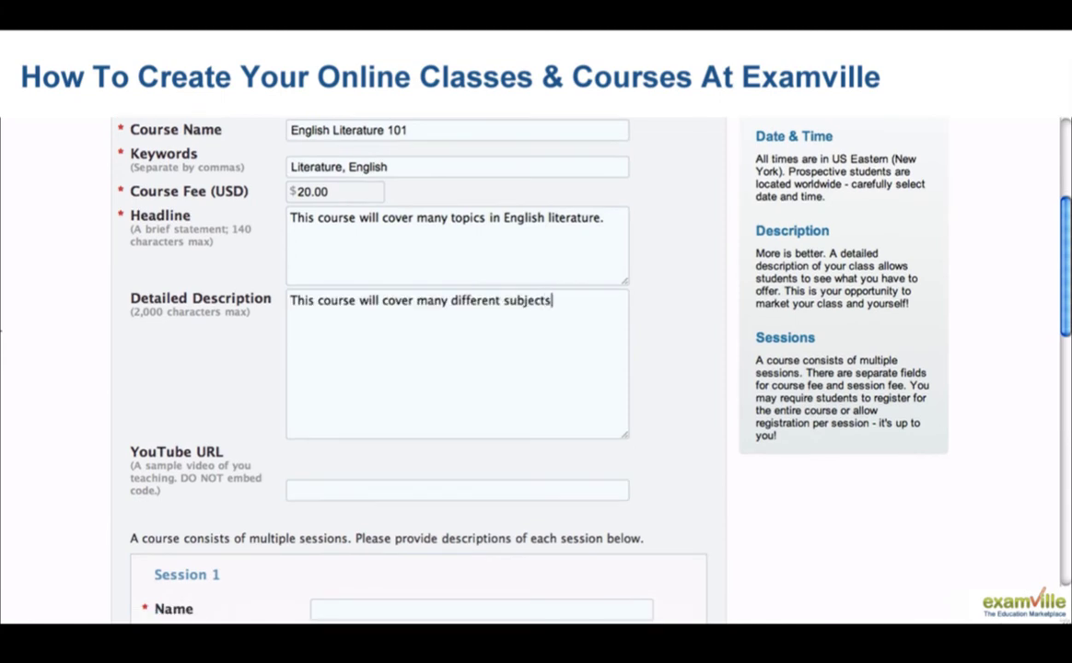
pyautogui.write(' in English literature.')
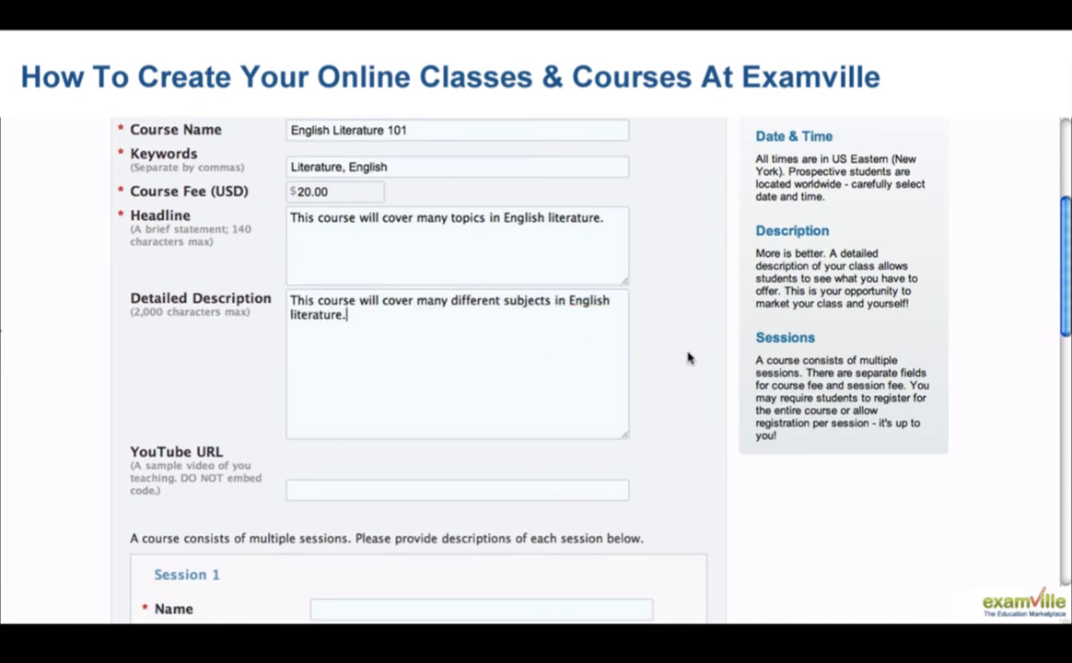
pyautogui.scroll(-3, 690, 357)
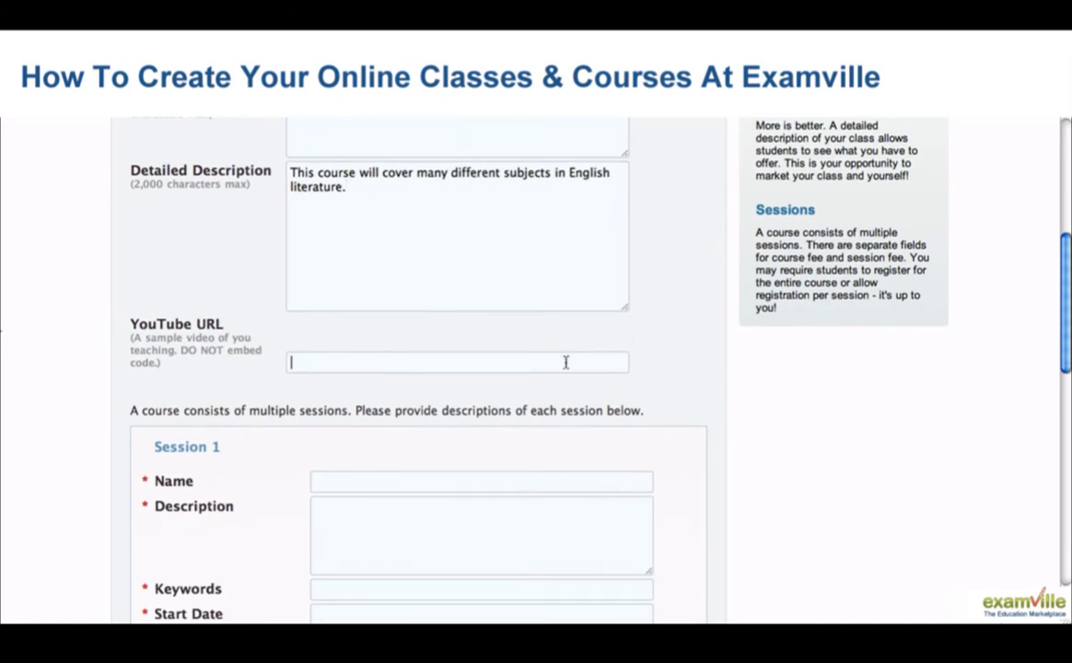
# Name session 1 English Literature 1 with keywords 'English, literature'
pyautogui.scroll(-3, 566, 362)
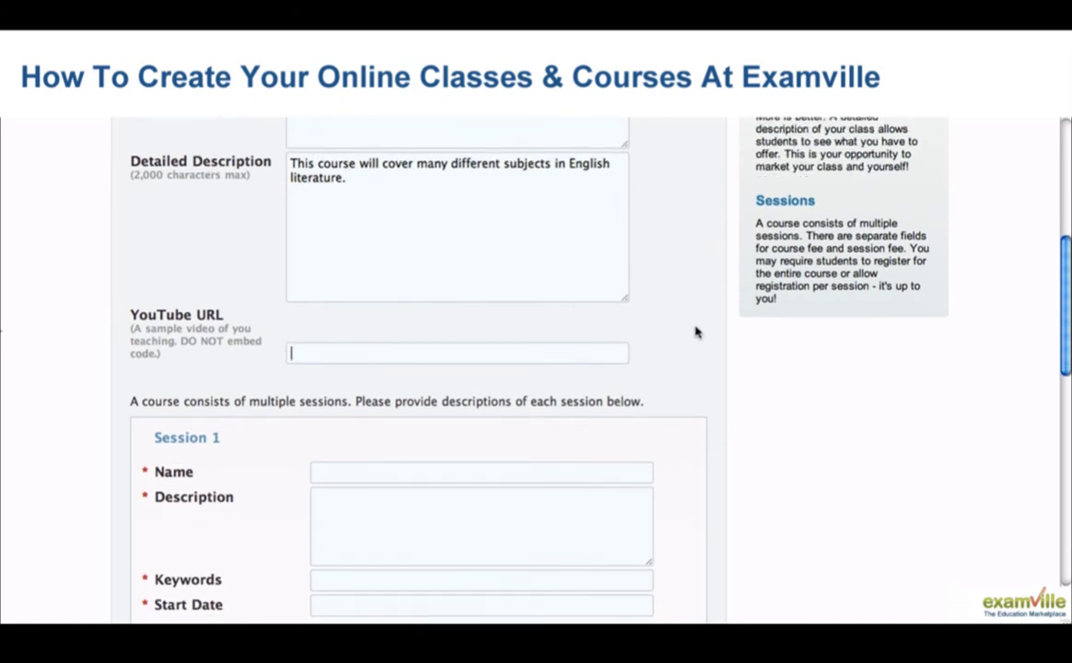
pyautogui.press('Tab')
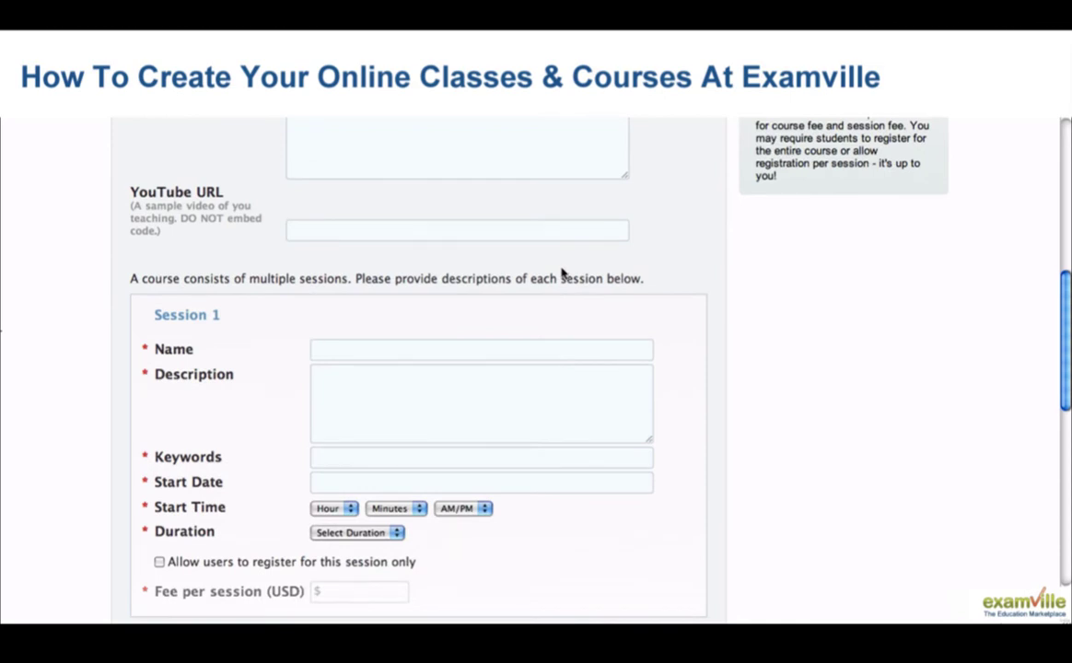
pyautogui.scroll(-1, 548, 252)
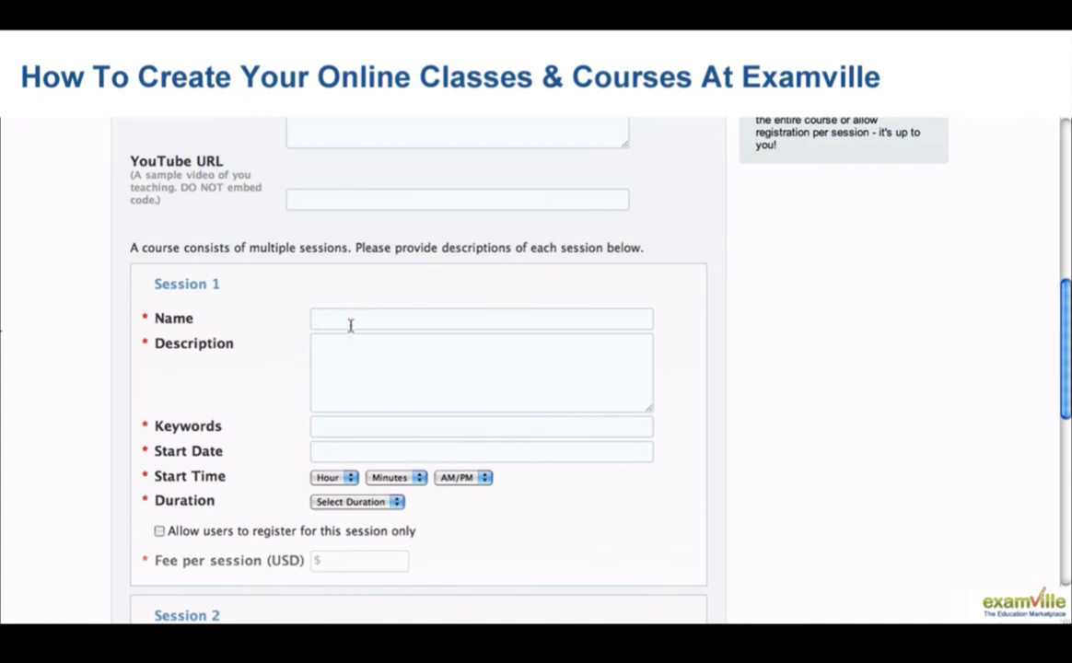
pyautogui.write('English Literature 1')
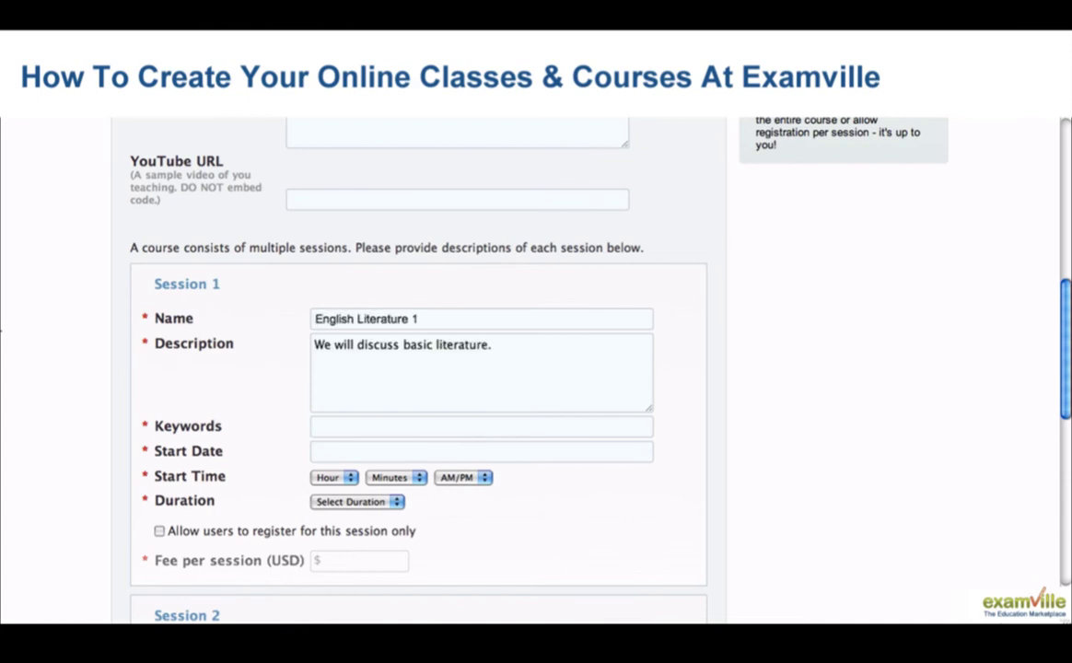
pyautogui.write('English, literature')
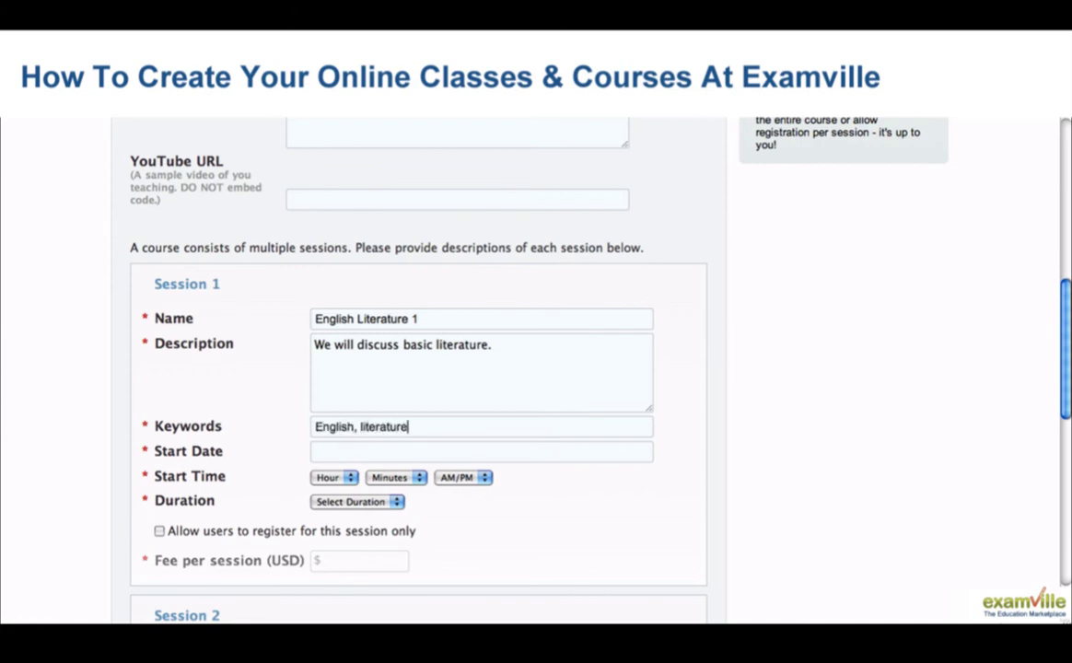
# Set session 1 to start on 11/19/2010 at 07:30 PM
pyautogui.click(343, 453)
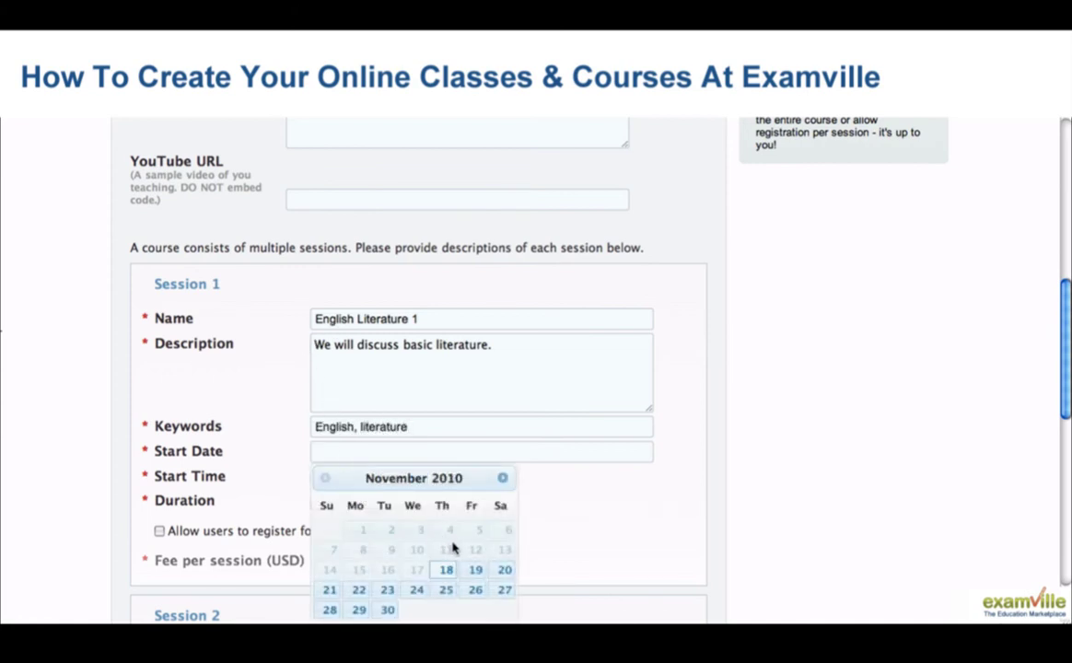
pyautogui.click(475, 570)
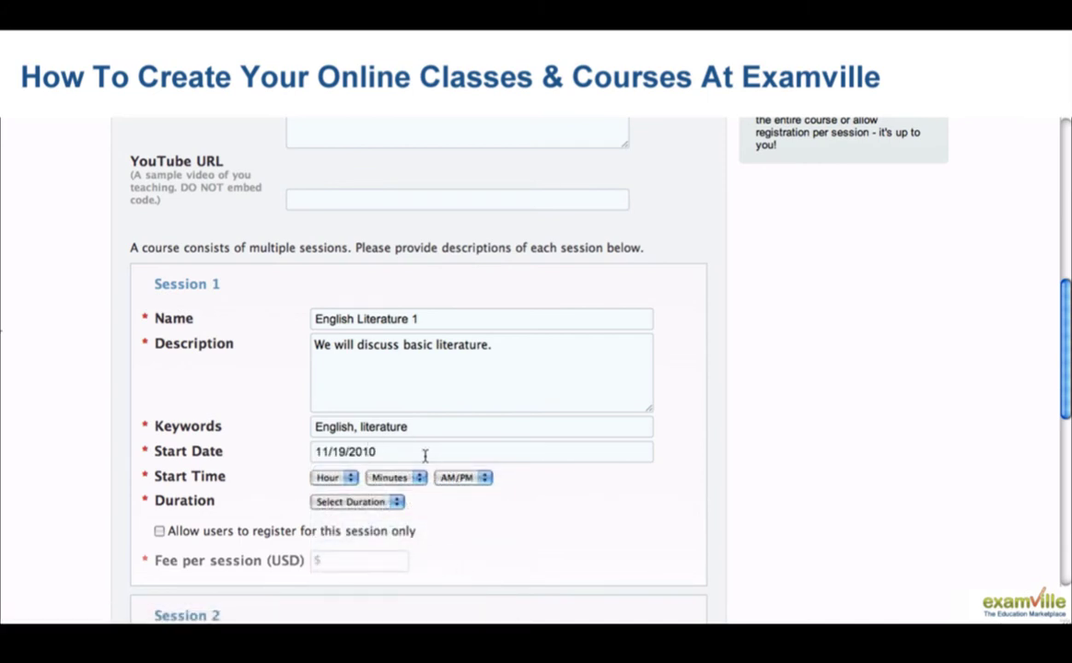
pyautogui.click(347, 478)
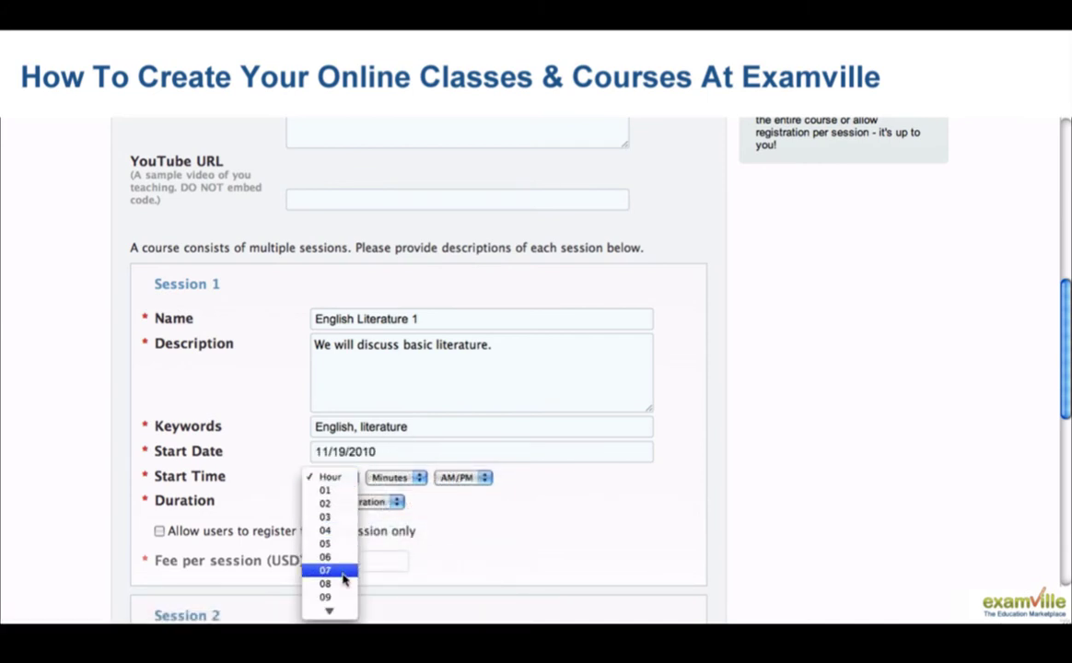
pyautogui.click(327, 570)
pyautogui.click(391, 477)
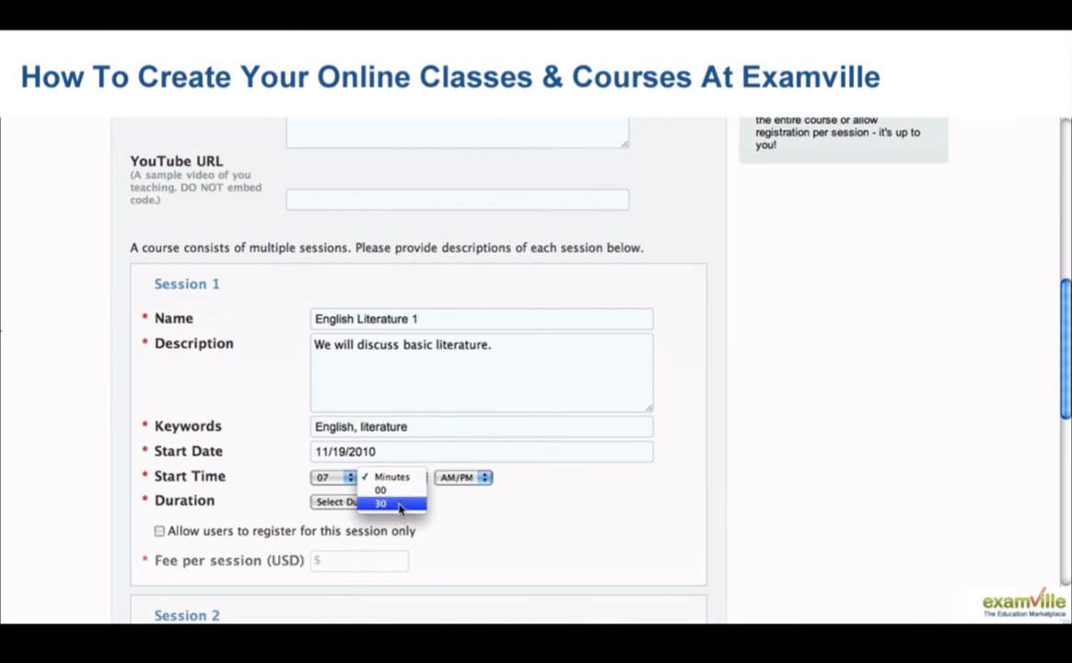
pyautogui.click(396, 504)
pyautogui.click(460, 477)
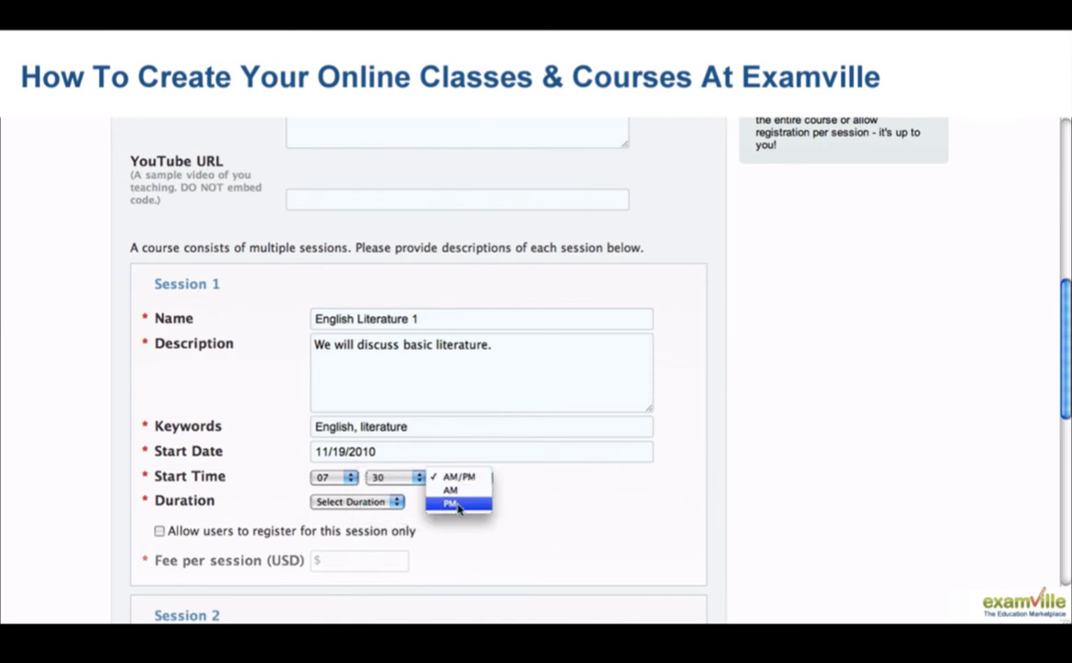
pyautogui.click(456, 503)
# Make session 1 last 1 Hr
pyautogui.scroll(-2, 551, 497)
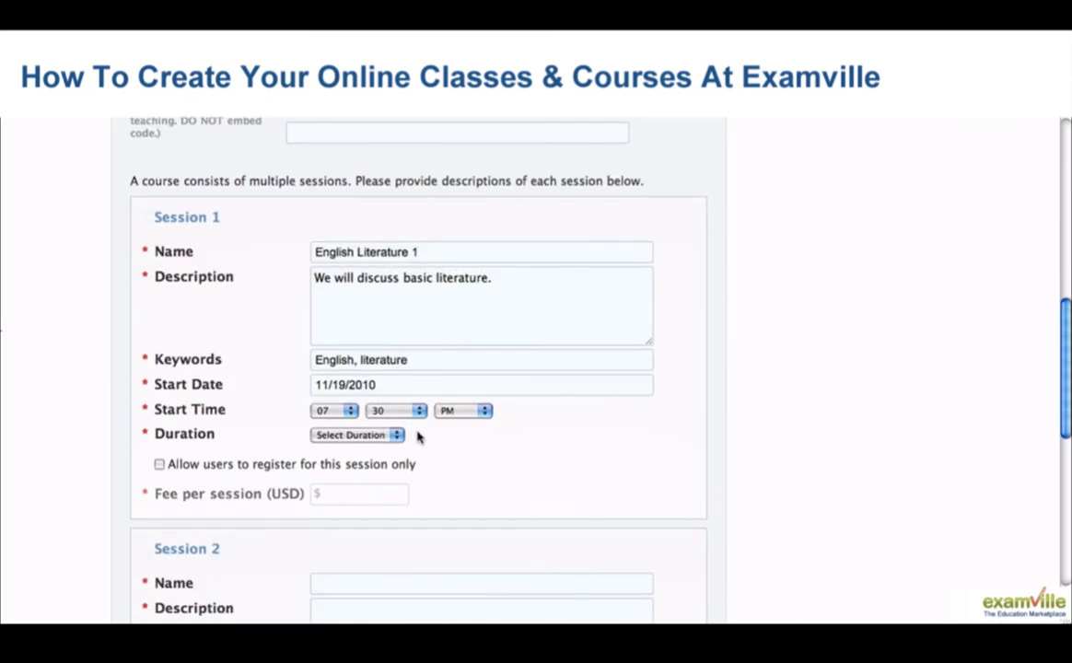
pyautogui.click(390, 439)
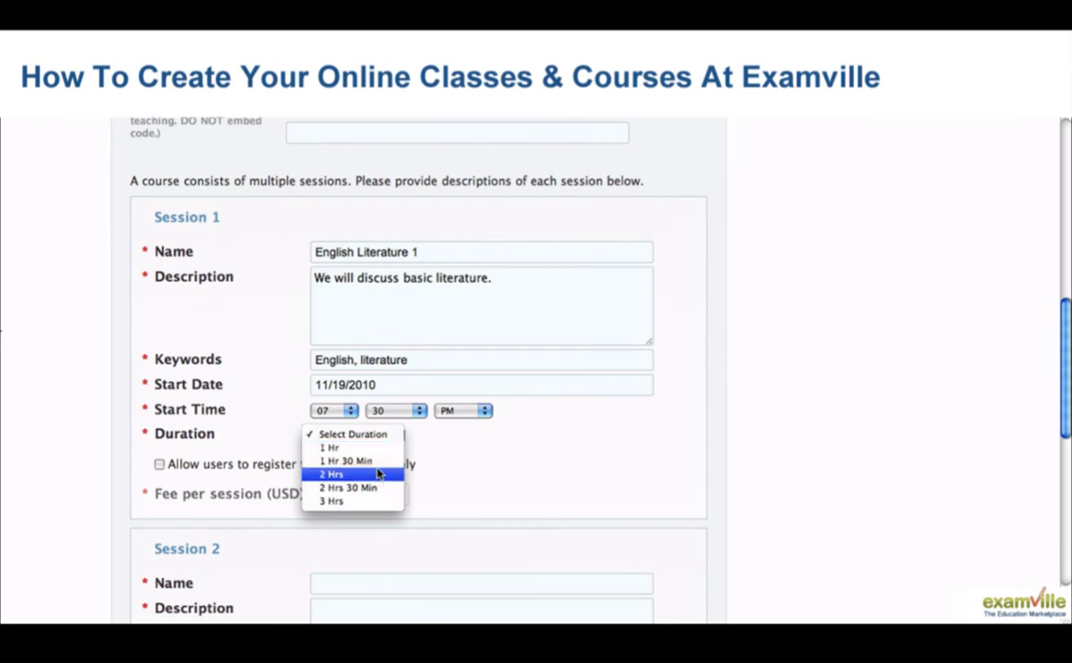
pyautogui.click(355, 435)
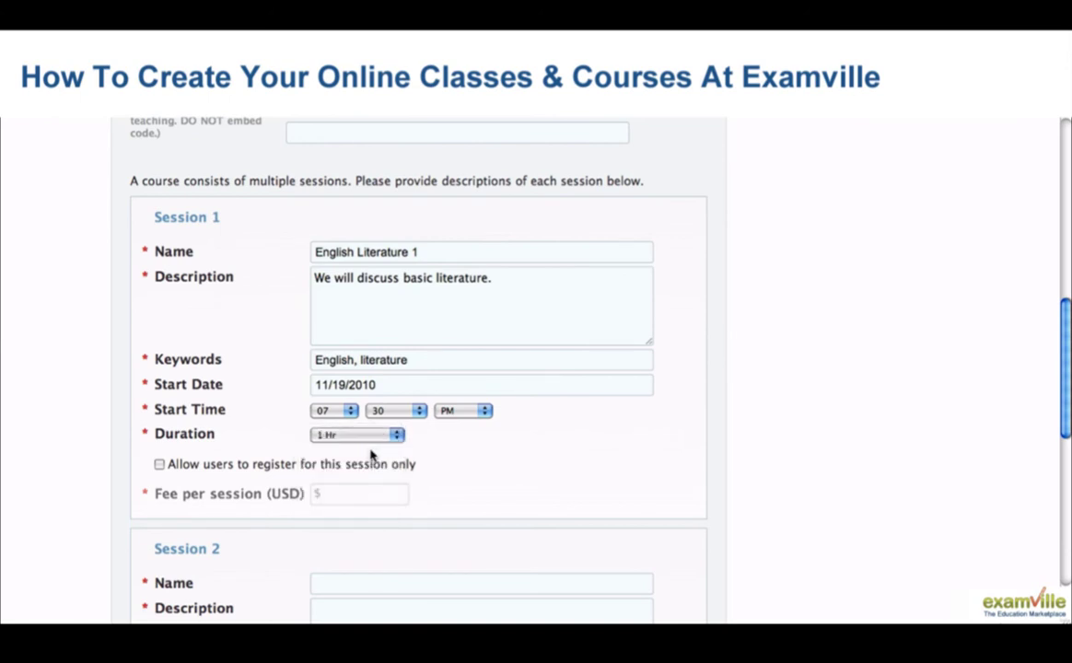
pyautogui.scroll(-1, 447, 445)
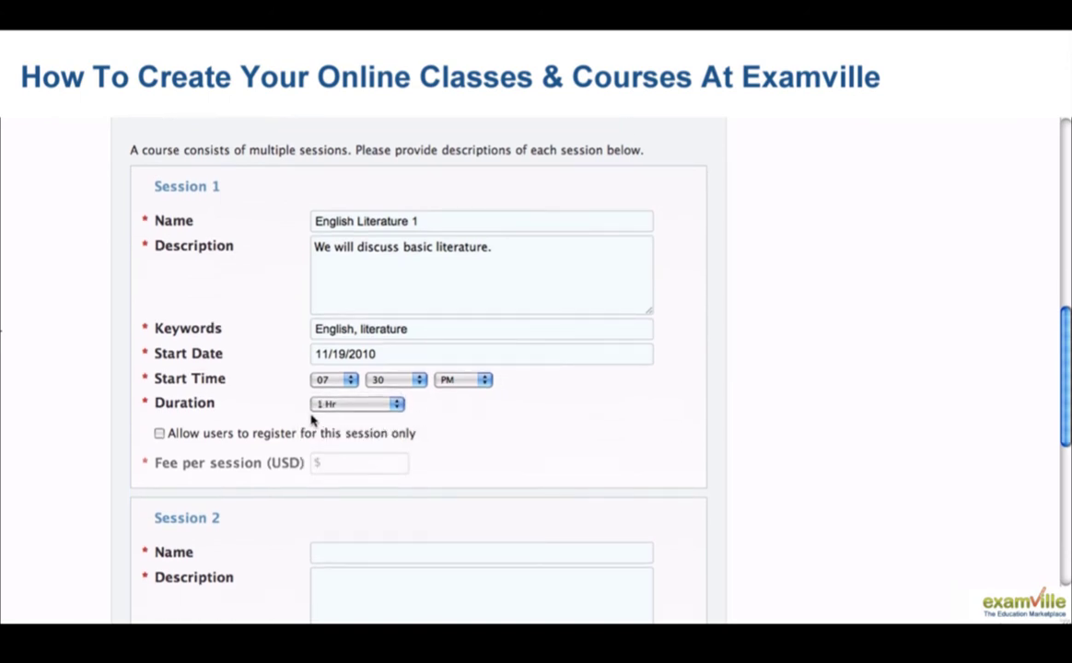
pyautogui.scroll(5, 293, 415)
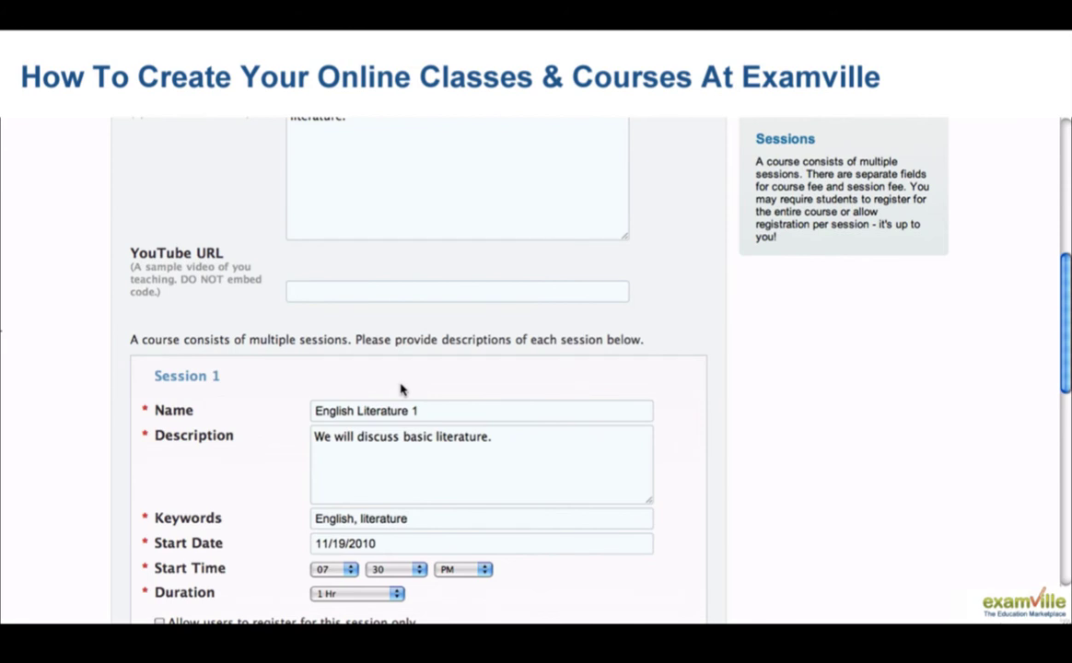
# Allow registering for session 1 alone with a 10.00 per-session fee
pyautogui.scroll(-4, 400, 389)
pyautogui.scroll(-3, 400, 387)
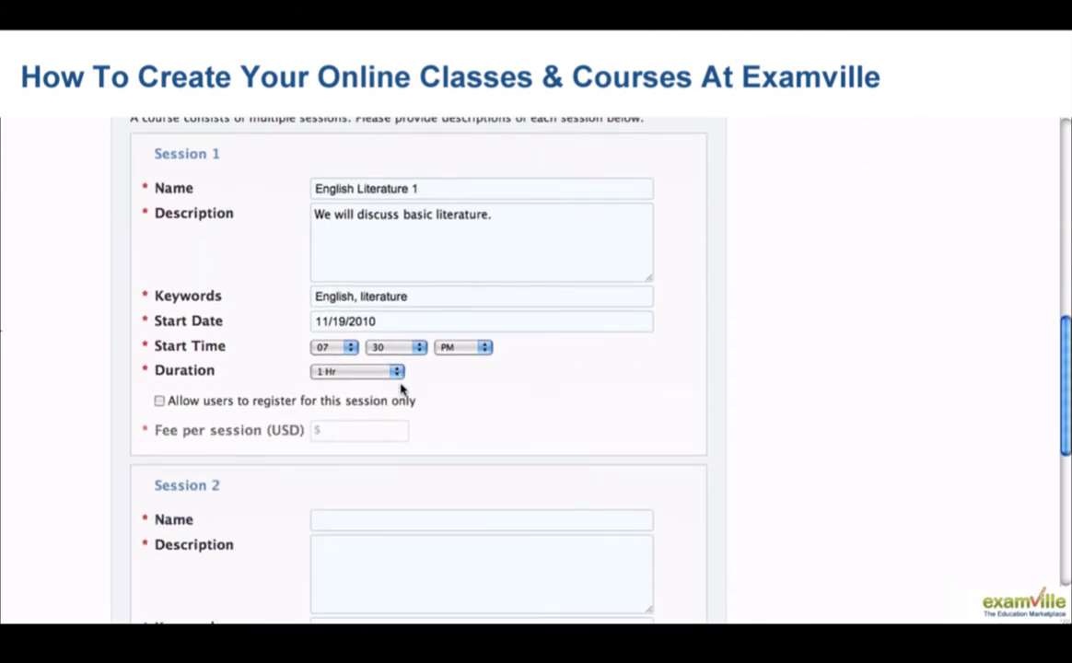
pyautogui.click(160, 348)
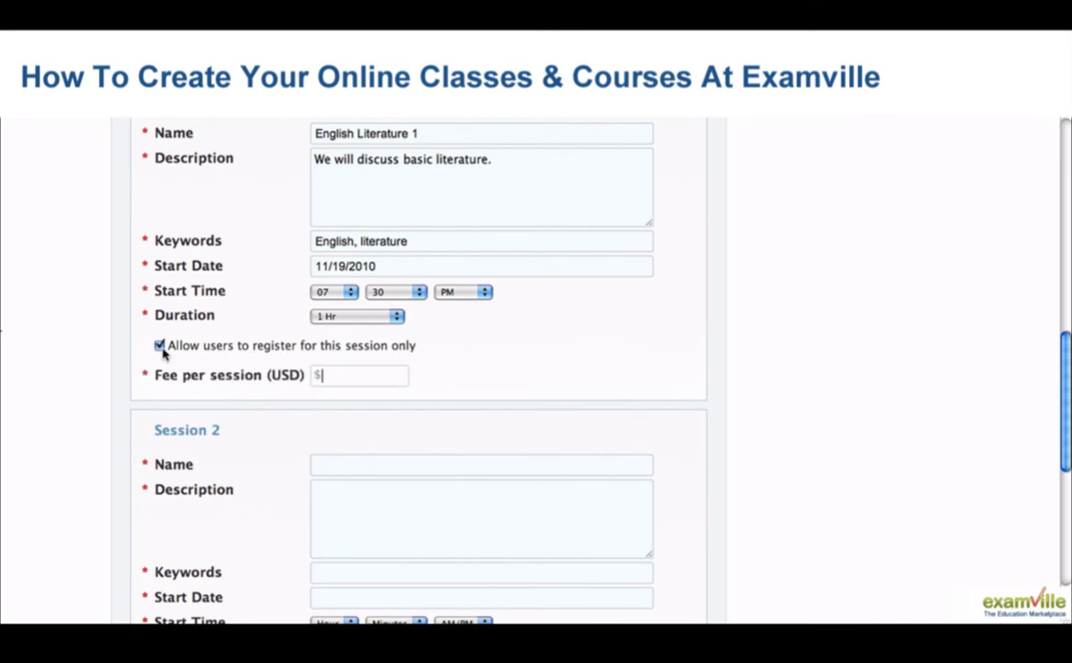
pyautogui.scroll(1, 577, 307)
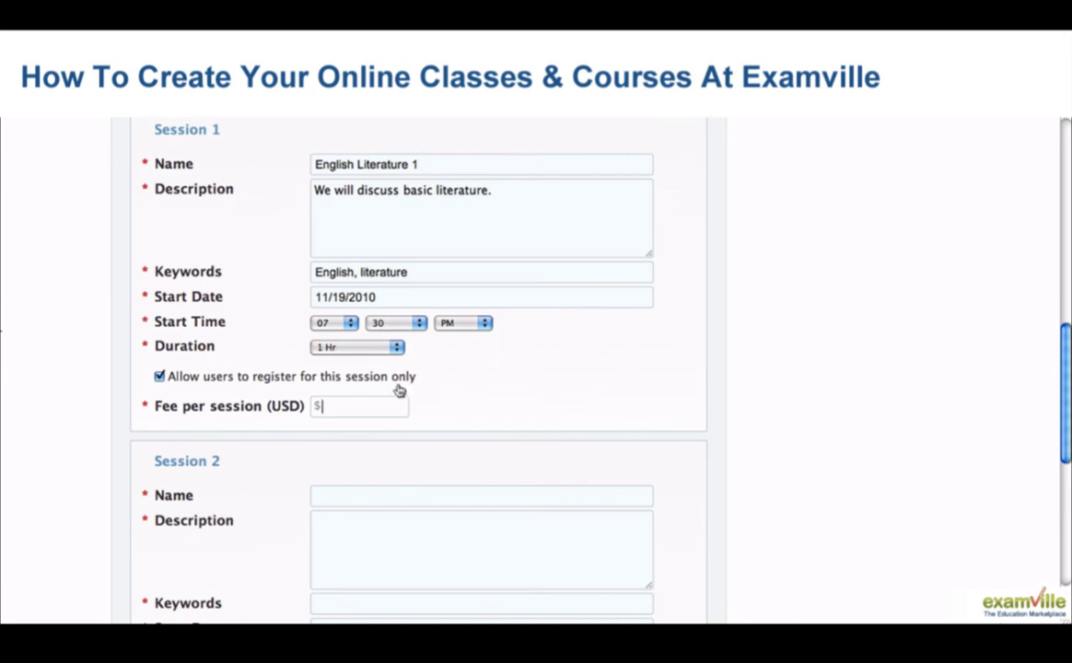
pyautogui.write('10.00')
pyautogui.scroll(-5, 771, 436)
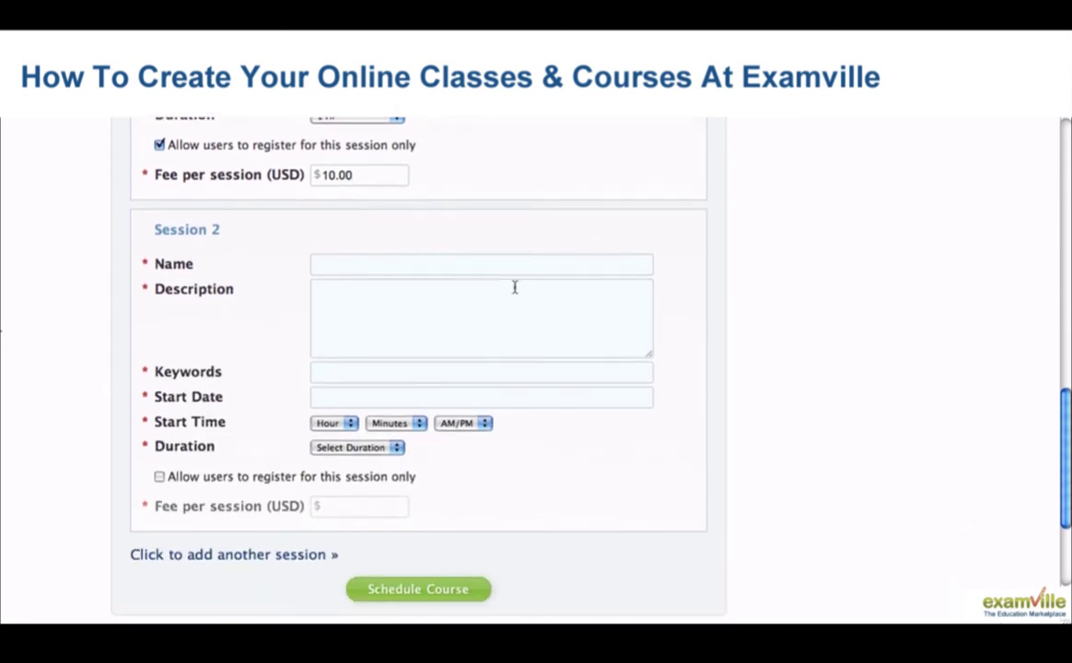
# Name session 2 English Literature 2, paste its description, keywords 'English, literature'
pyautogui.write('English Literature 2')
pyautogui.click(441, 302)
pyautogui.write('This course will cover English literature.')
pyautogui.scroll(-2, 399, 313)
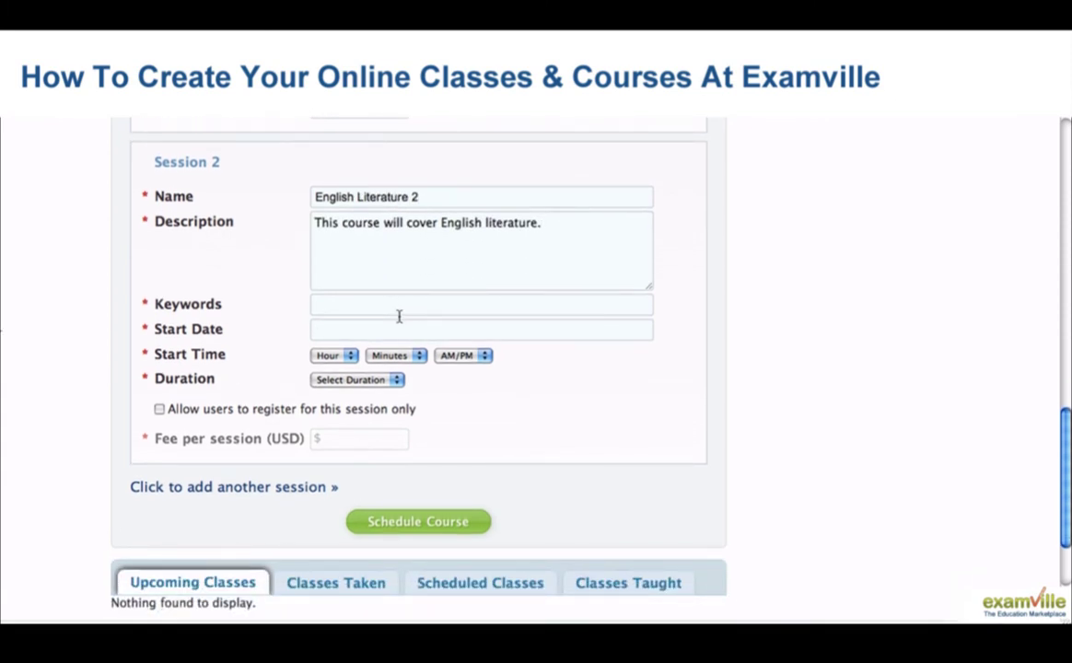
pyautogui.click(390, 306)
pyautogui.write('English, literature')
# Schedule session 2 for 11/20/2010 at 07:30 PM, lasting 1 Hr 30 Min
pyautogui.click(341, 332)
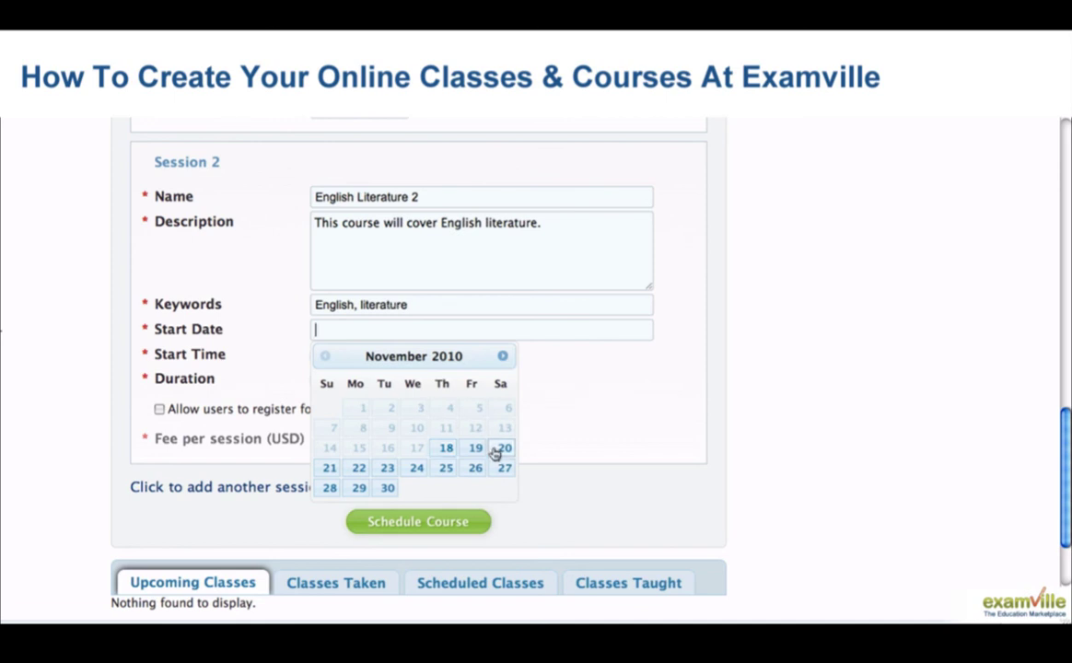
pyautogui.click(498, 452)
pyautogui.click(341, 356)
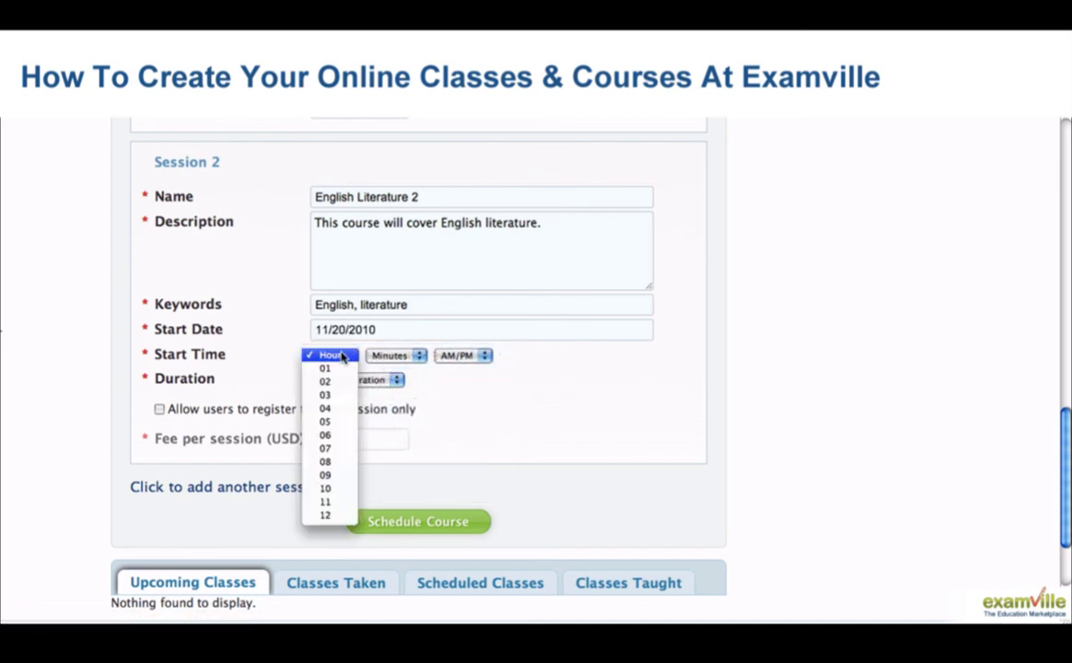
pyautogui.click(343, 451)
pyautogui.click(394, 355)
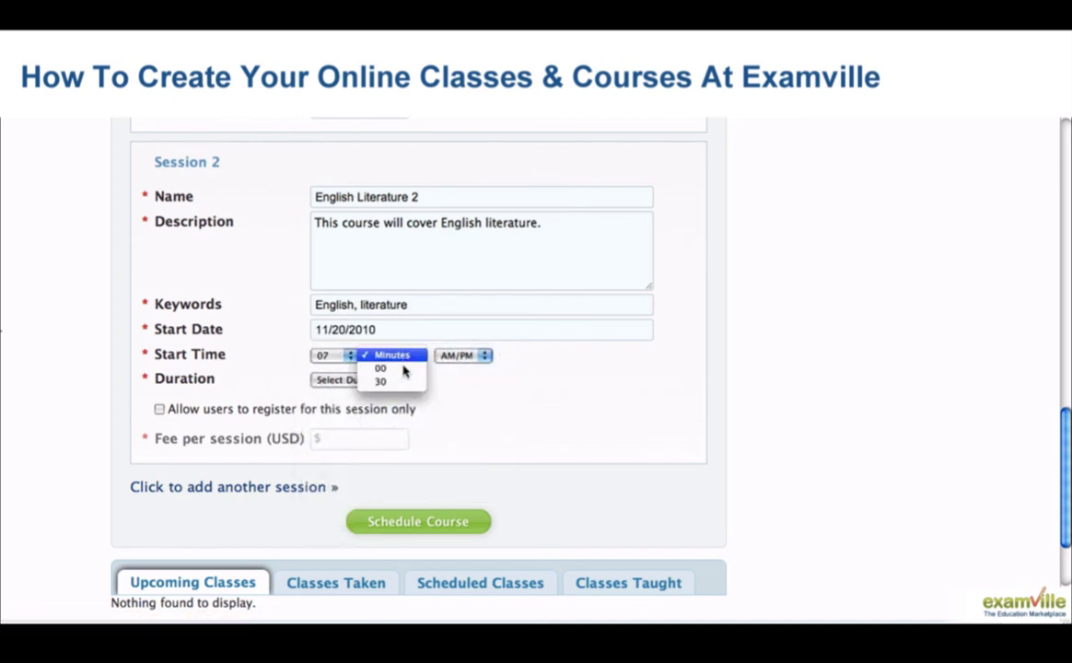
pyautogui.click(387, 380)
pyautogui.click(446, 359)
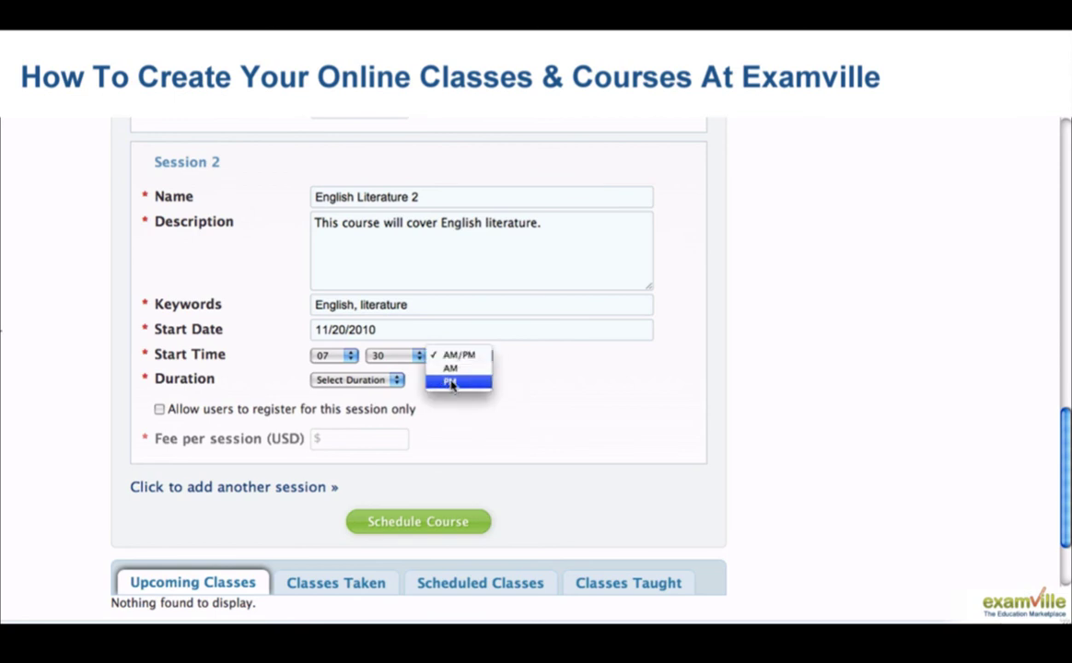
pyautogui.click(452, 383)
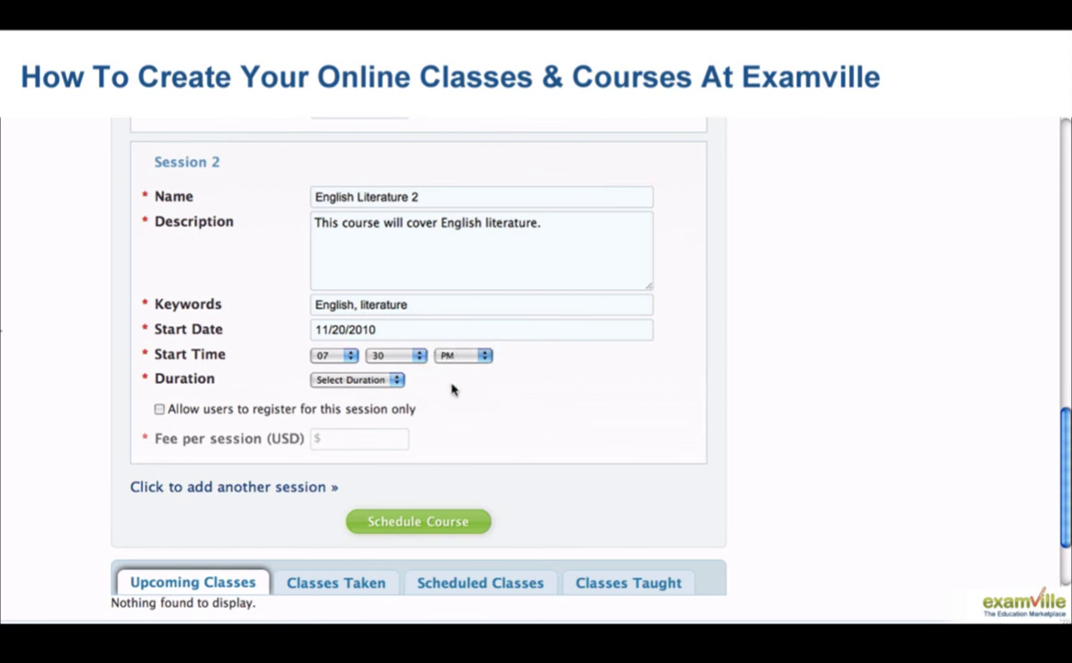
pyautogui.click(388, 382)
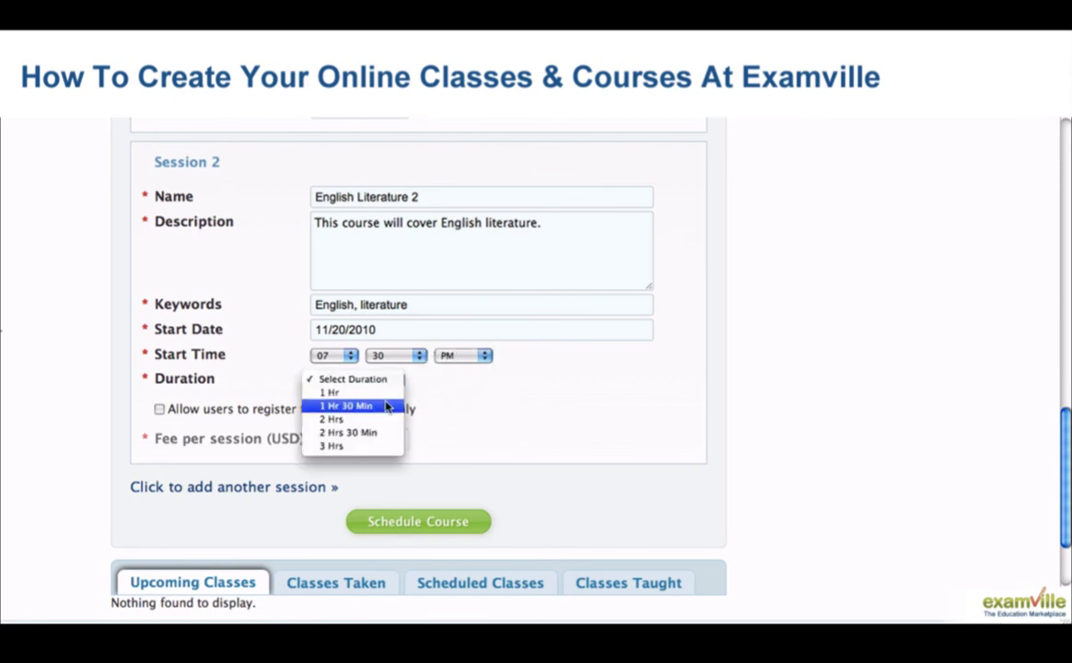
pyautogui.click(386, 405)
# Allow session-only registration for session 2 at 10.00 and schedule the course
pyautogui.scroll(-1, 588, 309)
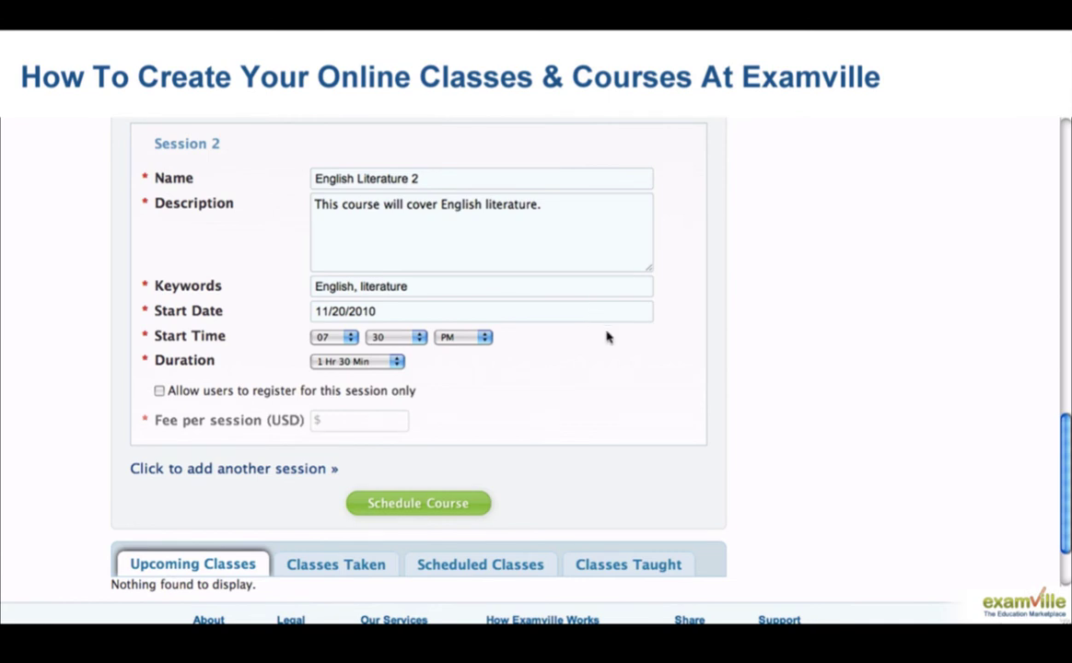
pyautogui.click(160, 392)
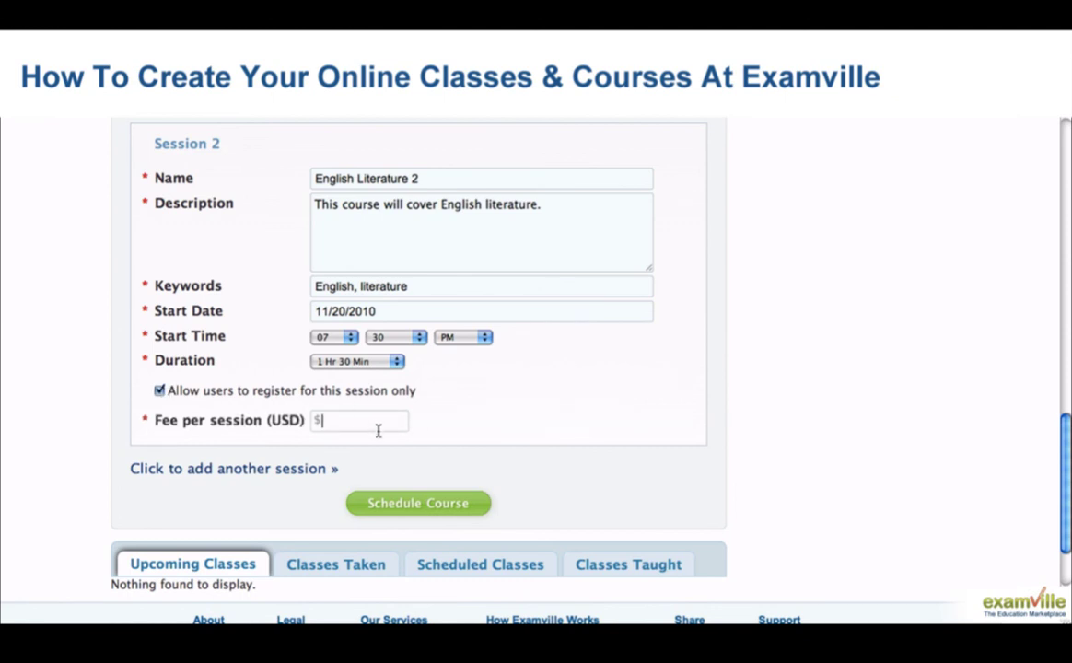
pyautogui.write('10.')
pyautogui.scroll(-3, 608, 427)
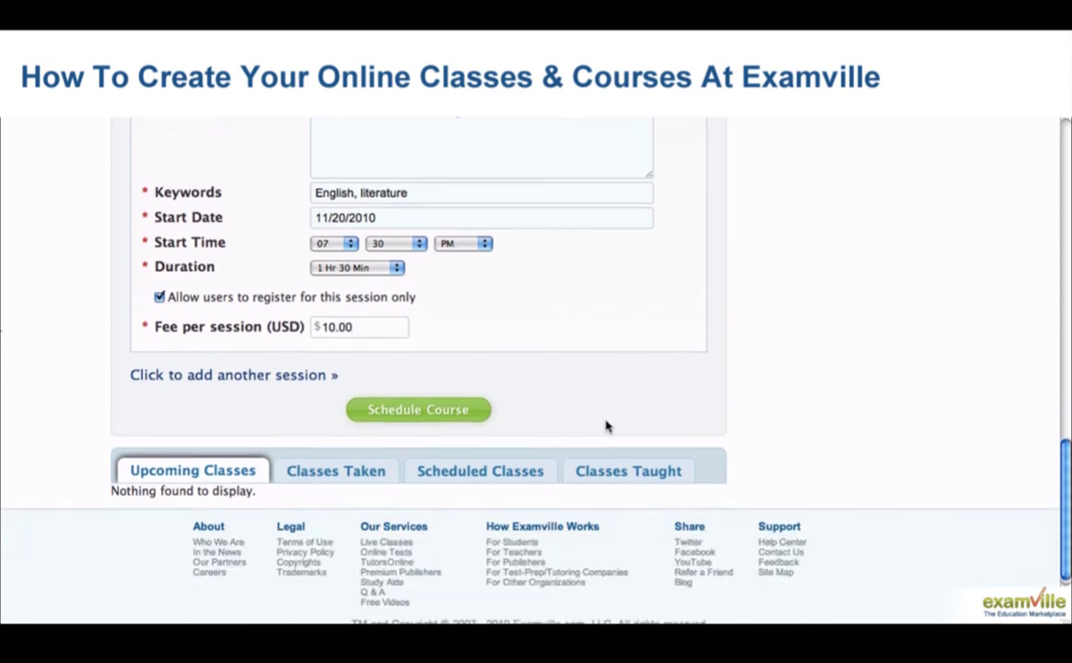
pyautogui.click(443, 410)
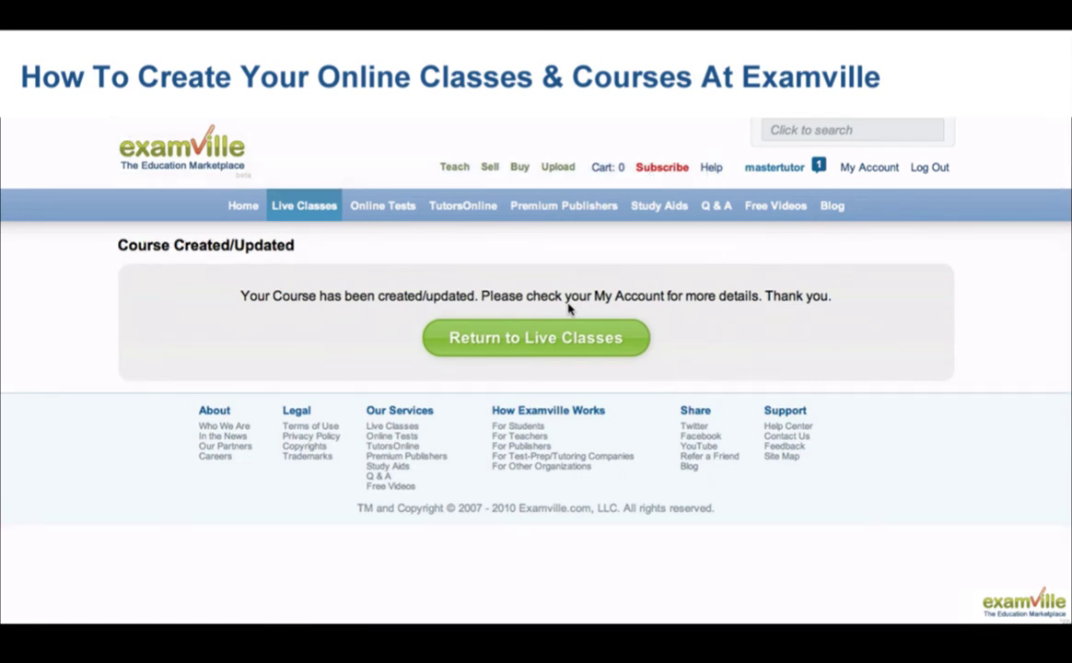
# Go to the My Account dashboard and highlight the tutor's public profile URL
pyautogui.click(873, 170)
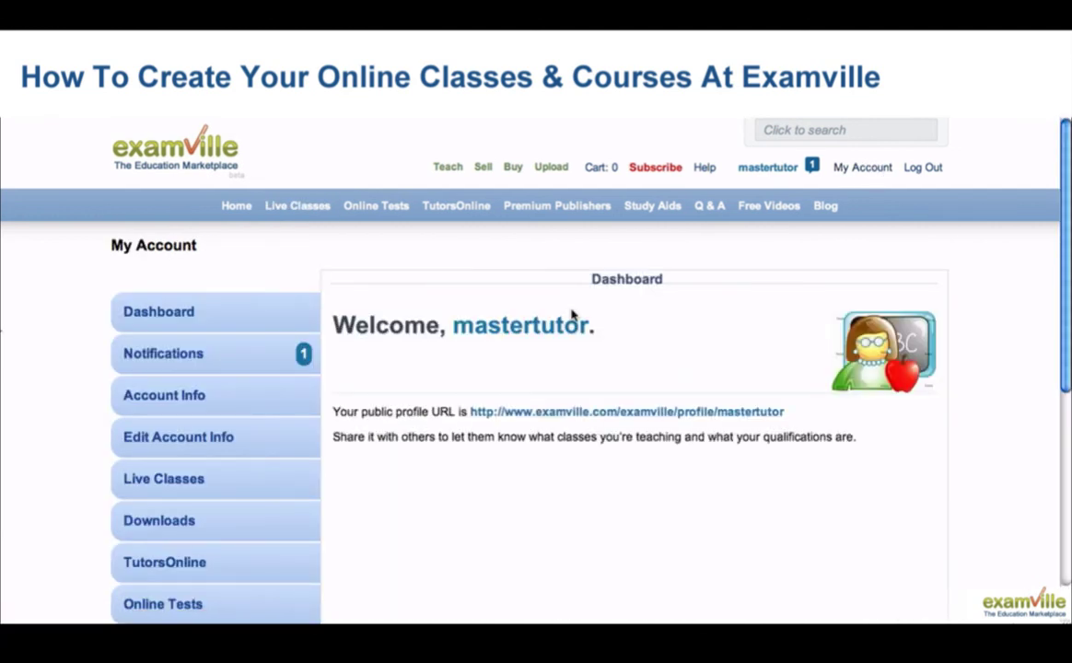
pyautogui.moveTo(790, 414); pyautogui.dragTo(465, 414)
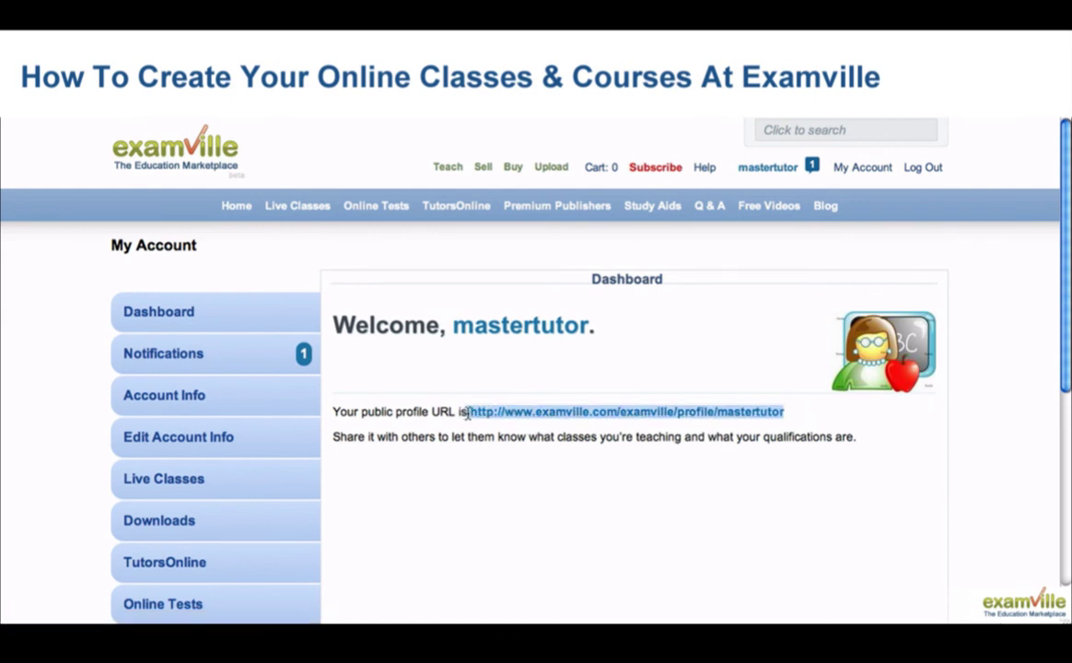